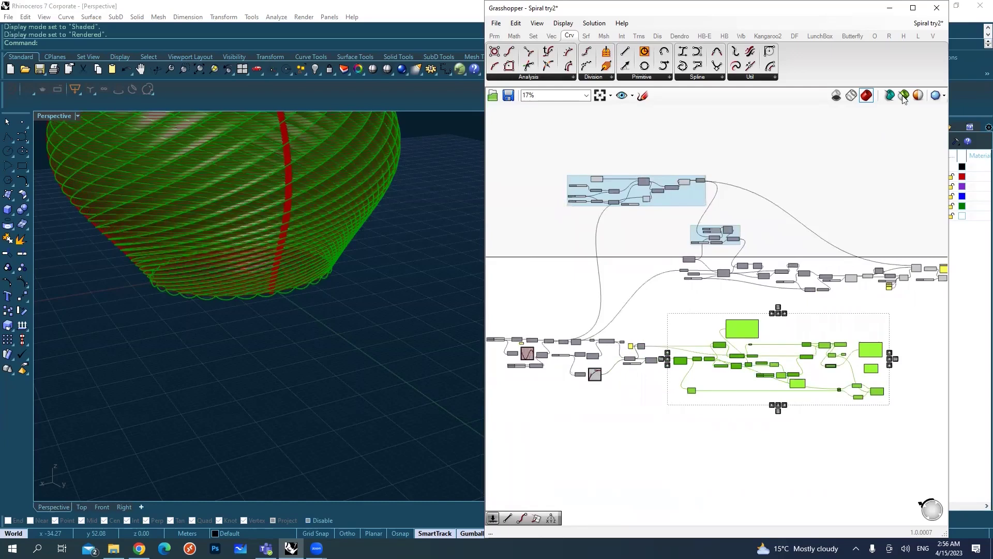
Limit the Grasshopper preview to selected components and set the Perspective viewport to Rendered display
left_click(904, 97)
scroll(273, 280, "down", 5)
right_click_drag(272, 280, 304, 355, "shift")
left_click(78, 116)
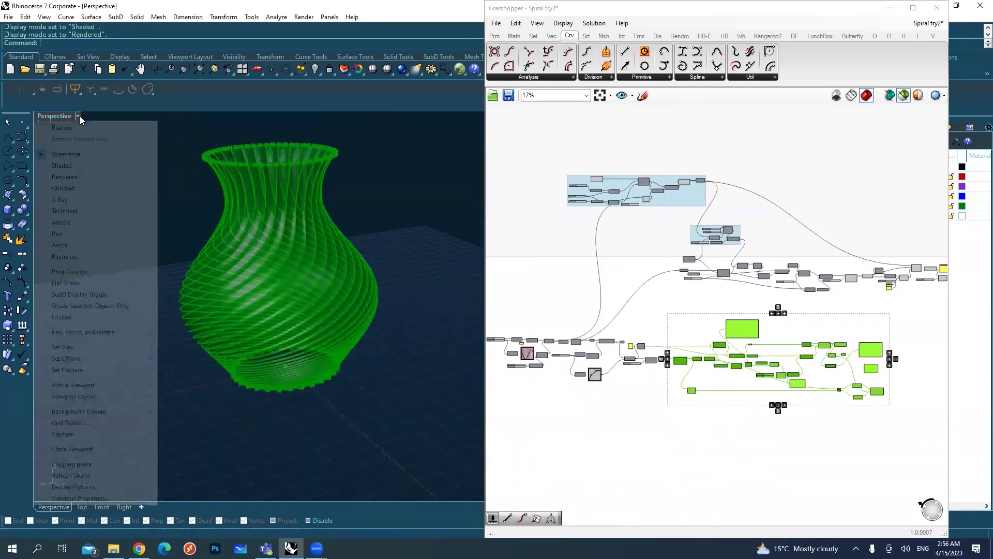
left_click(72, 177)
Preview the lofted vase through the Deconstruct Brep component and examine the range and graph mapper components feeding it
scroll(769, 389, "up", 5)
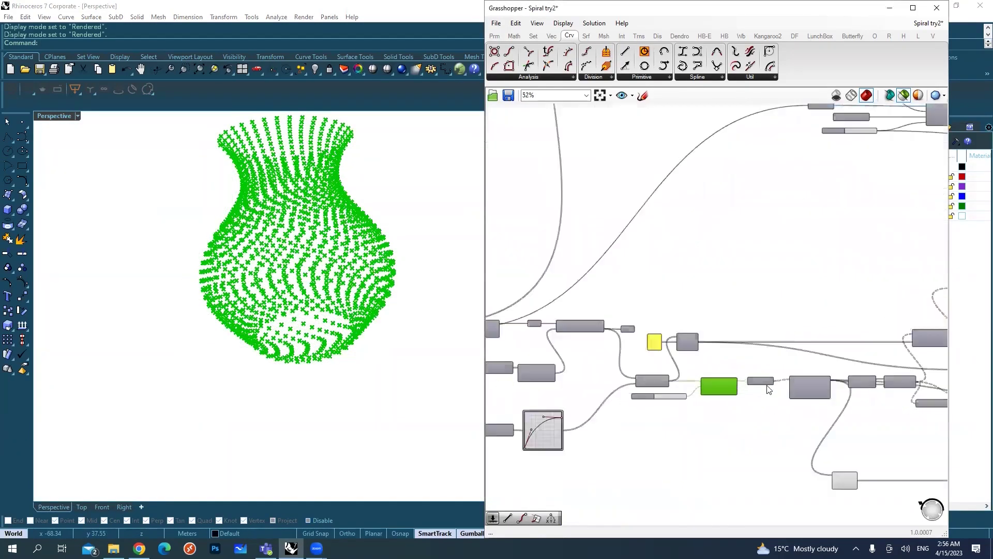
right_click_drag(547, 316, 660, 317)
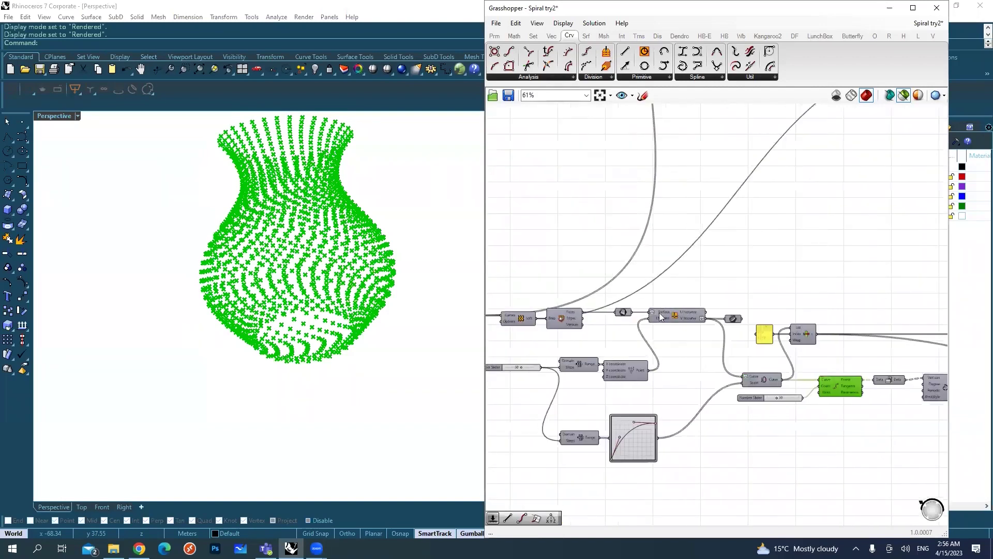
left_click(567, 318)
scroll(585, 308, "down", 5)
scroll(506, 319, "up", 7)
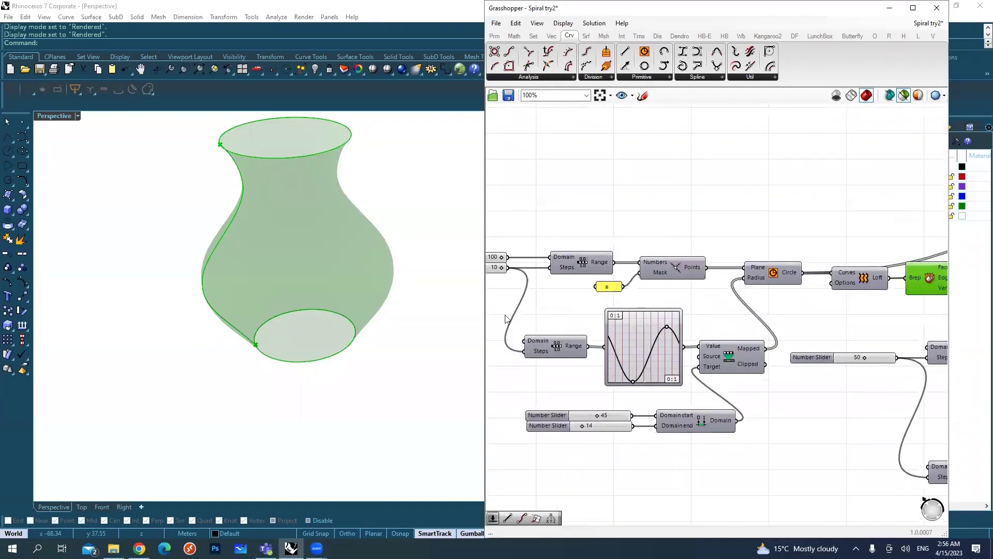
Widen the Grasshopper window and preview the output of the Circle, Loft and Iso Curve components in turn
left_click_drag(483, 314, 470, 314)
left_click_drag(771, 224, 728, 329)
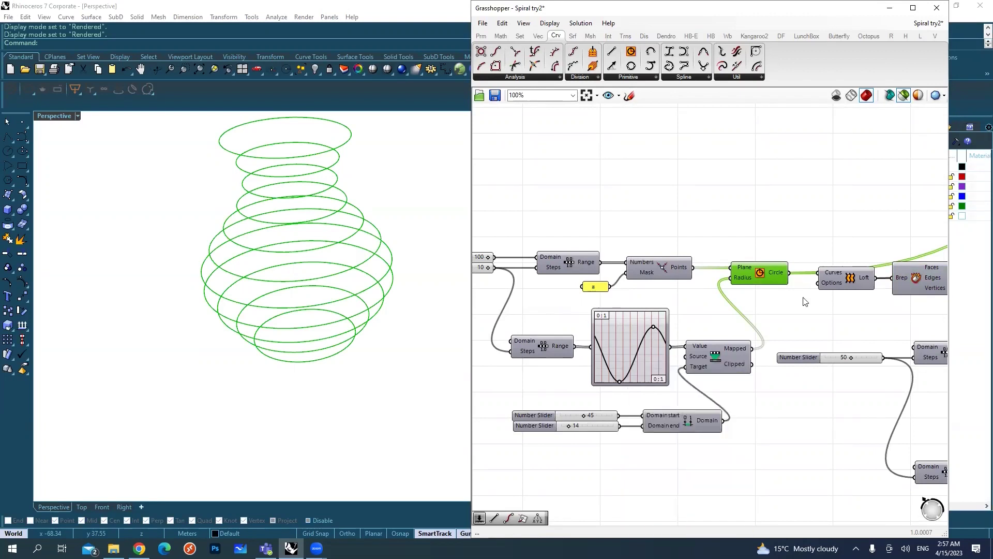
right_click_drag(803, 299, 662, 300)
left_click(692, 286)
right_click_drag(781, 270, 644, 270)
right_click_drag(830, 278, 681, 286)
scroll(681, 287, "down", 1)
left_click(682, 286)
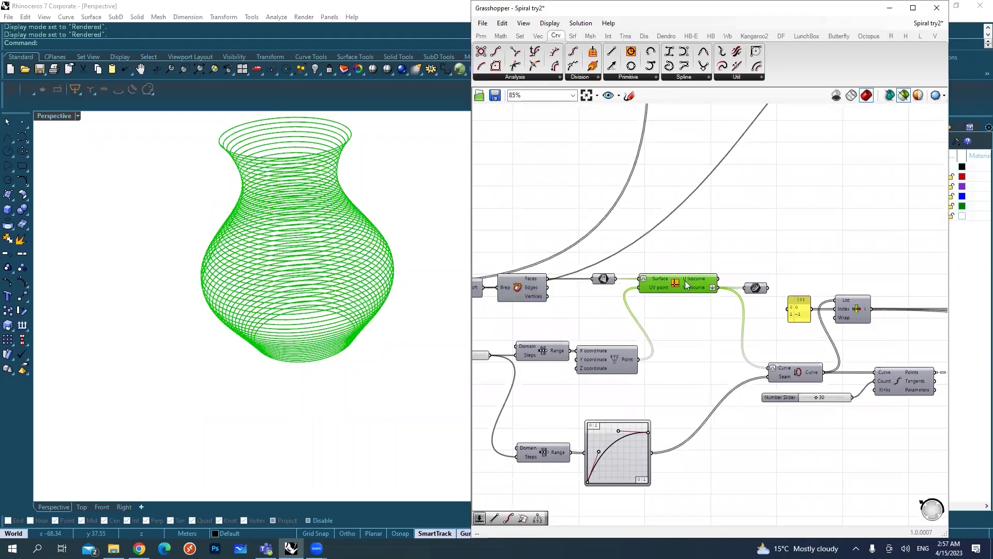
Preview the contour curves produced by the Seam component and examine them up close from a higher angle
left_click(521, 356)
scroll(522, 356, "up", 5)
right_click_drag(788, 374, 648, 352)
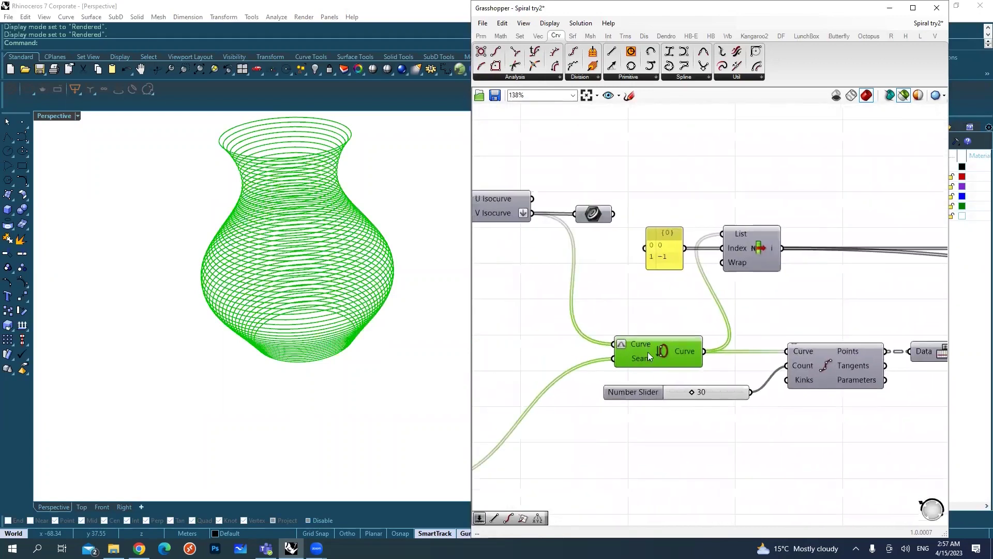
right_click_drag(573, 298, 612, 277)
right_click_drag(287, 233, 281, 322)
scroll(298, 300, "up", 3)
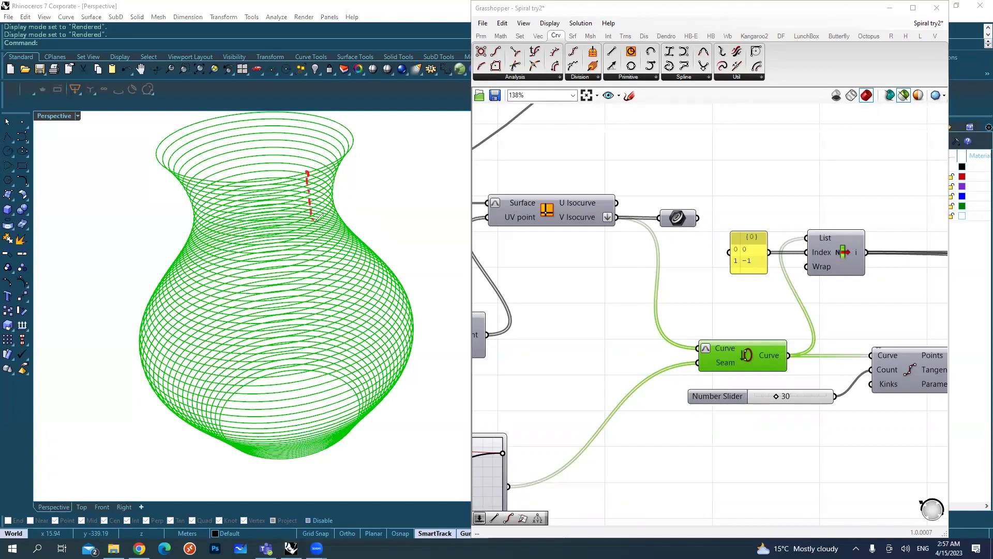
left_click_drag(326, 274, 350, 371)
mouse_move(758, 311)
left_mouse_down()
mouse_move(689, 365)
mouse_move(773, 373)
mouse_move(778, 327)
left_mouse_up()
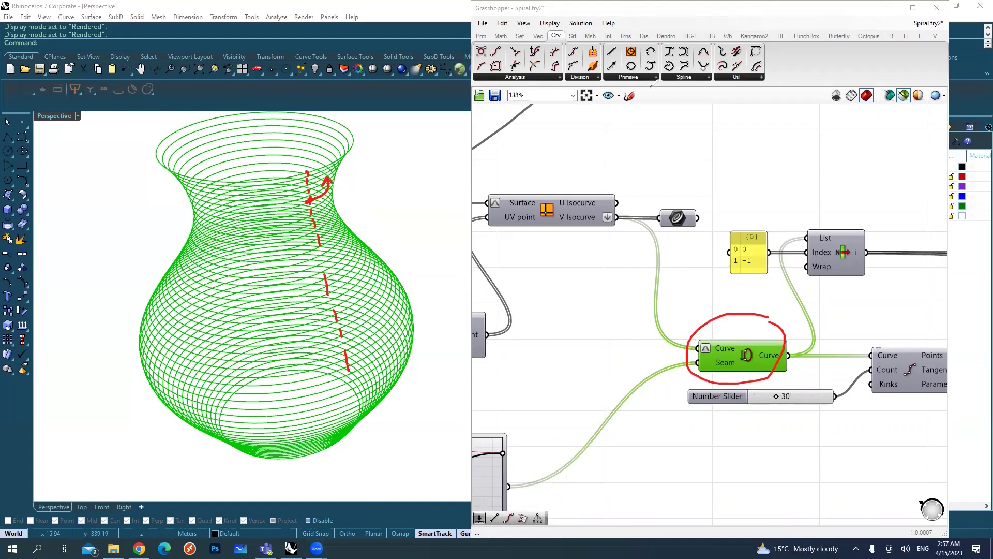
right_click(541, 355)
right_click_drag(605, 299, 632, 247)
scroll(572, 346, "down", 3)
scroll(526, 385, "up", 1)
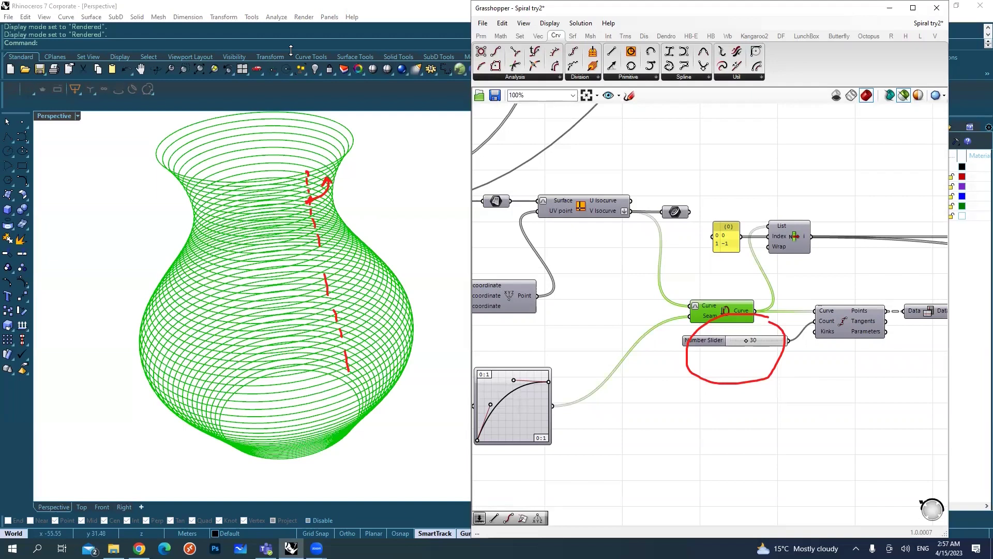
left_click(312, 171)
mouse_move(309, 199)
left_mouse_down()
mouse_move(281, 269)
mouse_move(283, 317)
left_mouse_up()
mouse_move(318, 348)
left_mouse_down()
mouse_move(370, 369)
mouse_move(344, 441)
left_mouse_up()
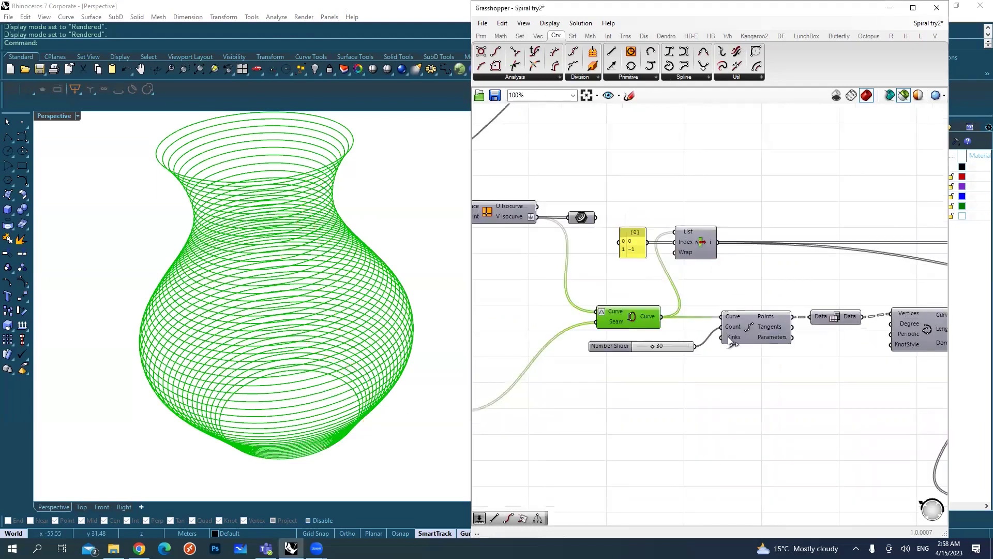
Preview the Divide Curve points and the interpolated curves running through them, examining the vase from several angles
left_click(742, 334)
right_click_drag(809, 327, 596, 340)
left_click(759, 326)
left_click(573, 327)
left_click(757, 315)
right_click_drag(321, 350, 326, 309)
right_click_drag(280, 272, 289, 296)
Preview the component group that splits the rim curves into segments and builds their midpoints and vectors, including the segment end points
right_click_drag(915, 350, 626, 331)
scroll(626, 331, "down", 2)
left_click_drag(813, 427, 515, 249)
scroll(302, 215, "up", 5)
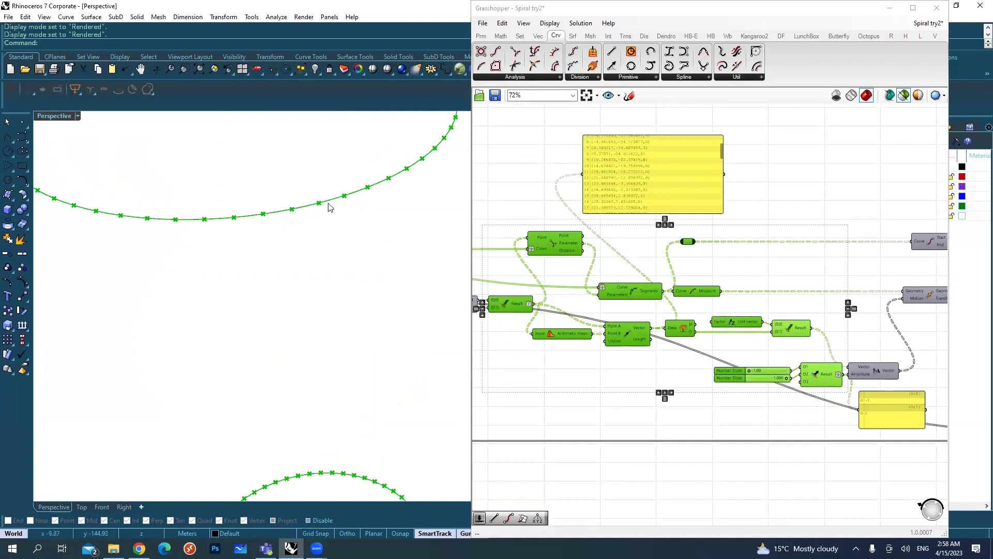
scroll(329, 207, "down", 3)
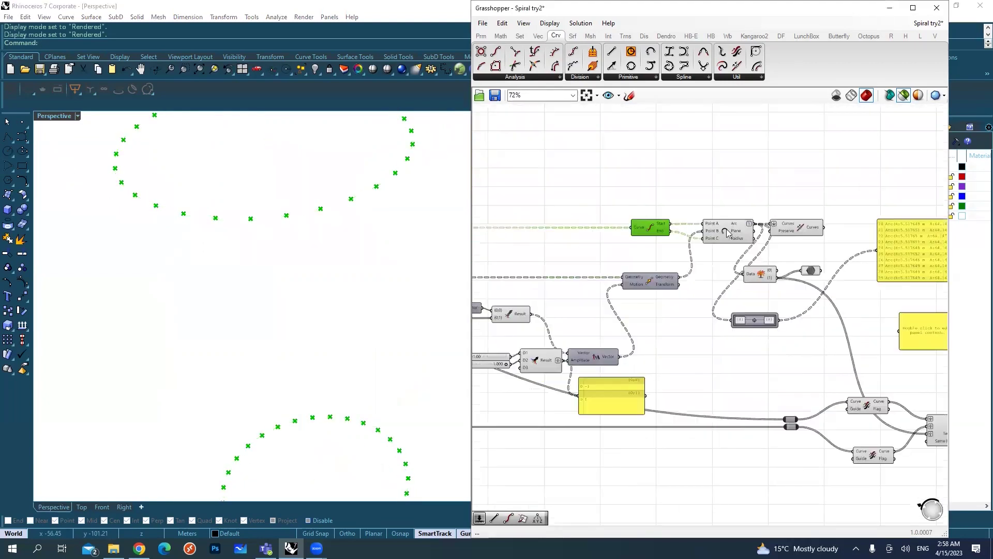
Preview the three-point Arc component and examine the scalloped arcs along the vase's top and bottom edges
left_click(727, 233)
scroll(333, 207, "up", 5)
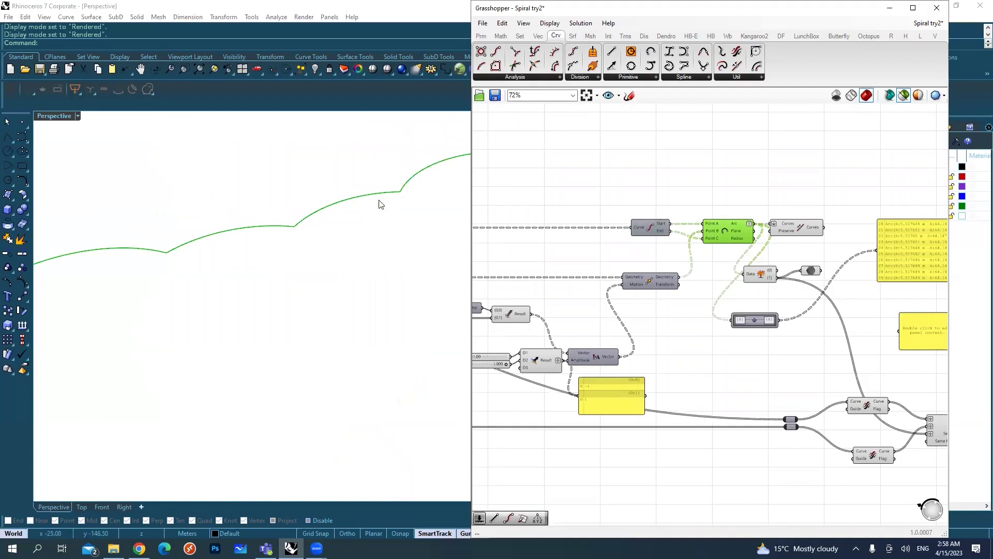
scroll(362, 230, "down", 3)
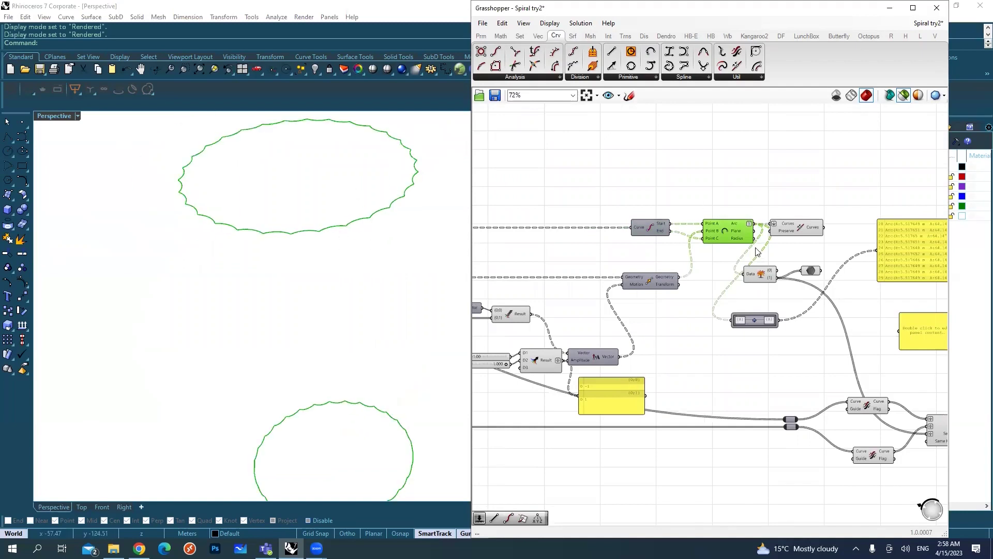
Preview the joined arcs and their separated data branches, and examine the ribbed surface from the two-rail sweep component
right_click_drag(806, 240, 646, 230)
left_click(637, 222)
left_click(610, 258)
right_click_drag(623, 297, 630, 247)
left_click(721, 356)
left_click(802, 371)
scroll(341, 251, "up", 5)
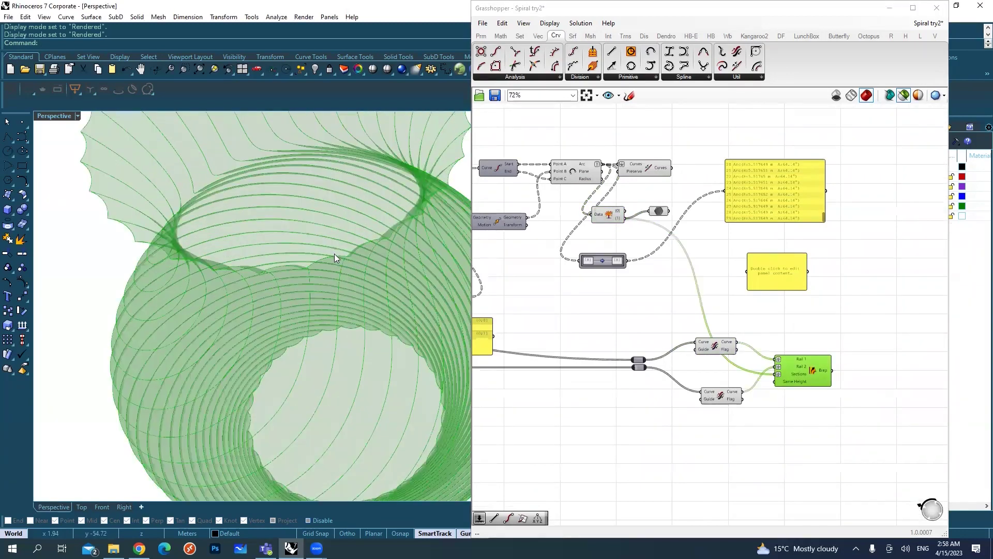
scroll(330, 267, "up", 3)
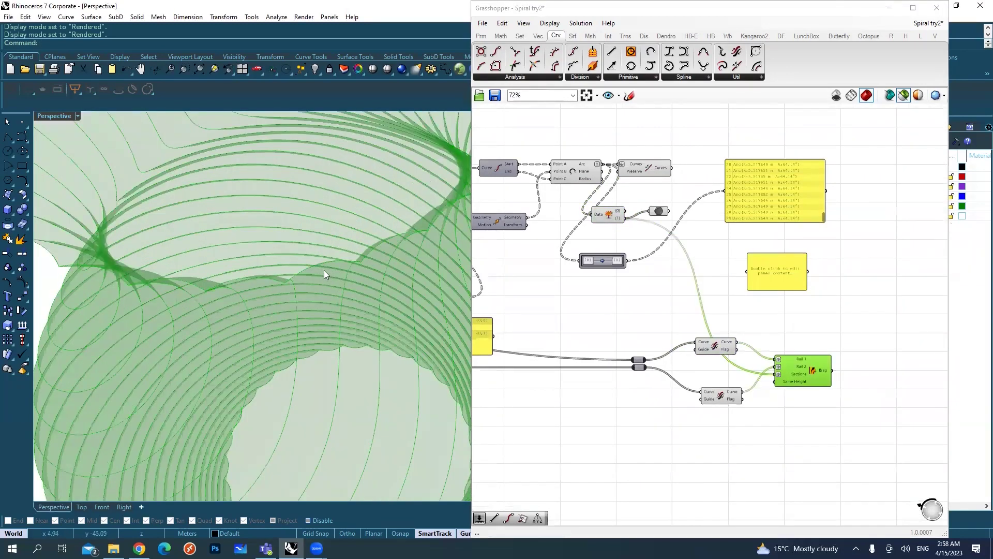
scroll(339, 289, "down", 5)
right_click_drag(328, 364, 348, 192)
scroll(337, 333, "down", 3)
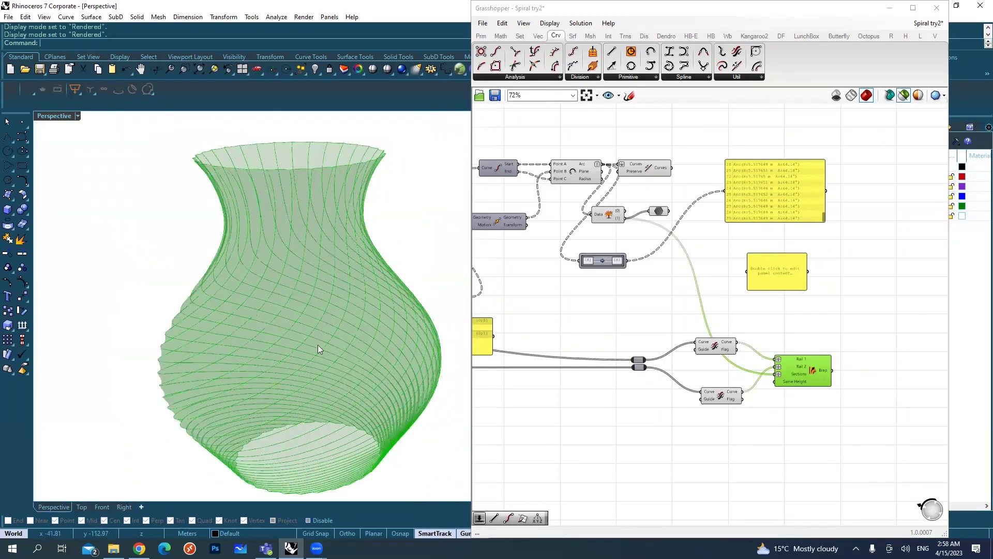
Bake the two-rail sweep's surfaces and move the baked vase along the X axis, clear of the preview
right_click_drag(801, 359, 676, 327)
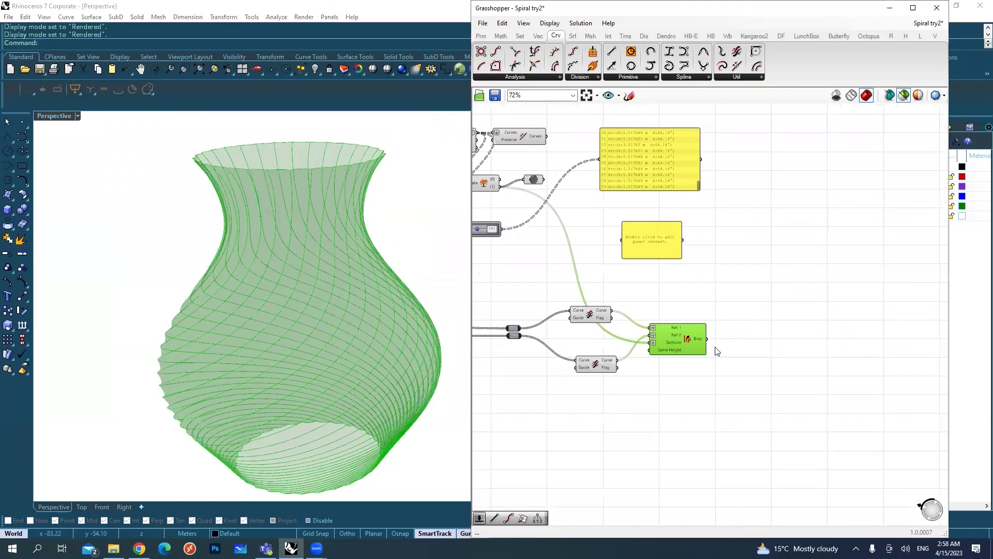
middle_click(689, 344)
left_click(709, 361)
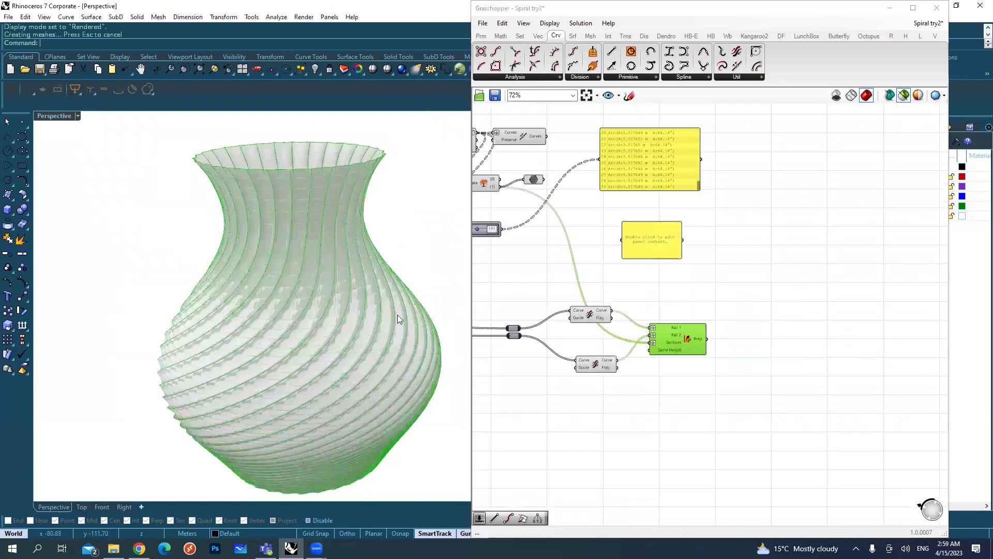
left_click_drag(309, 163, 447, 355)
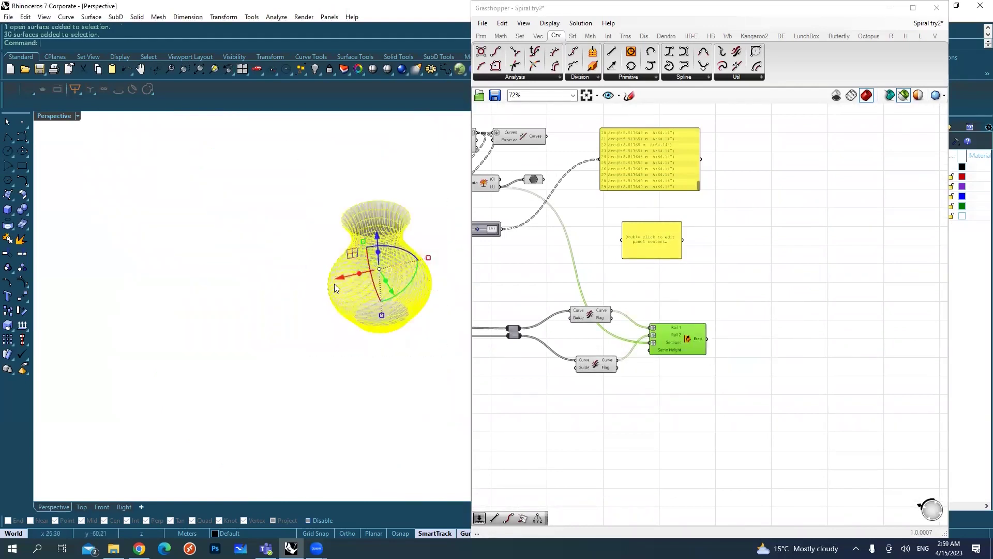
left_click_drag(339, 284, 142, 325)
left_click(238, 374)
Examine the baked vase's twisted ribs from the side and close up around the neck
right_click_drag(199, 362, 309, 271, "shift")
scroll(337, 314, "up", 12)
scroll(306, 245, "up", 8)
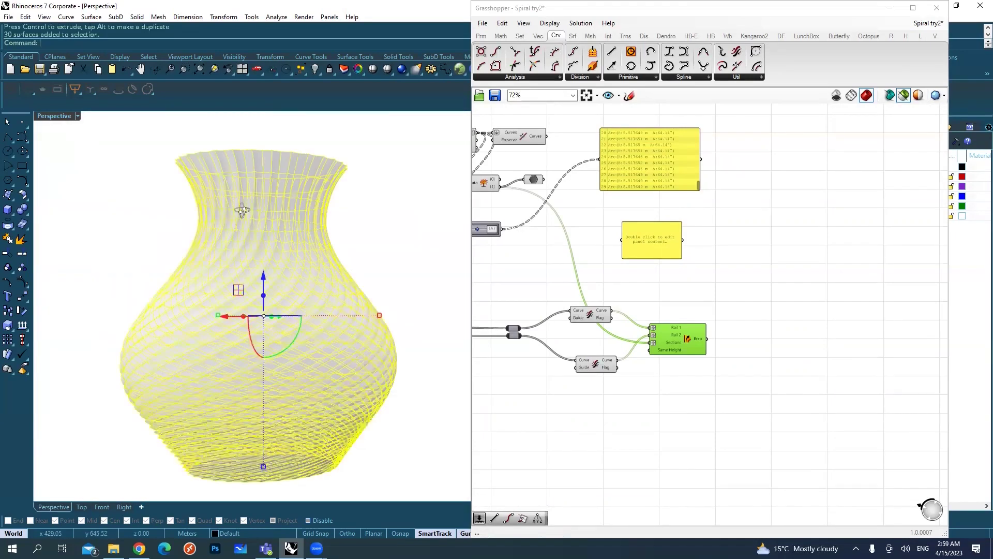
right_click_drag(241, 210, 289, 229)
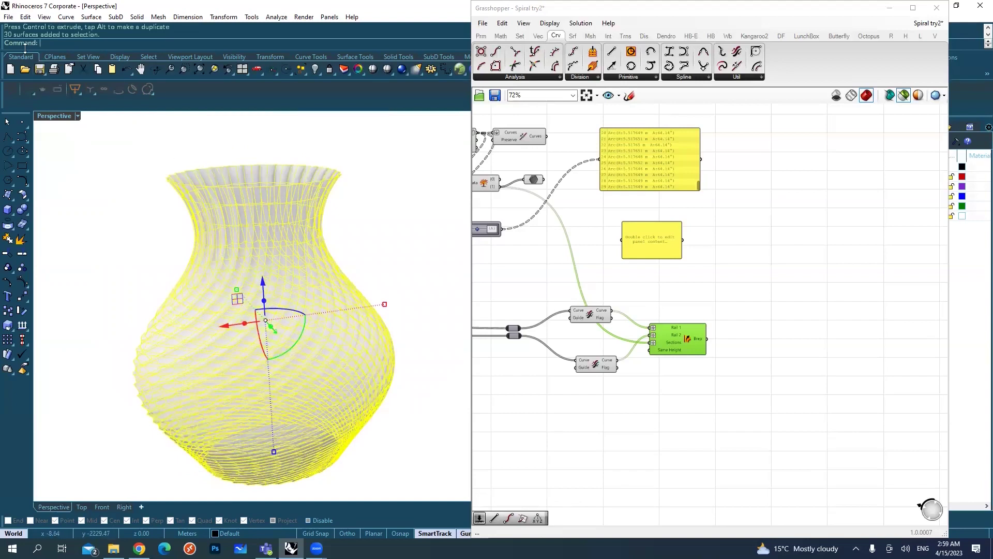
right_click_drag(397, 199, 364, 243)
scroll(275, 228, "up", 3)
scroll(276, 233, "up", 1)
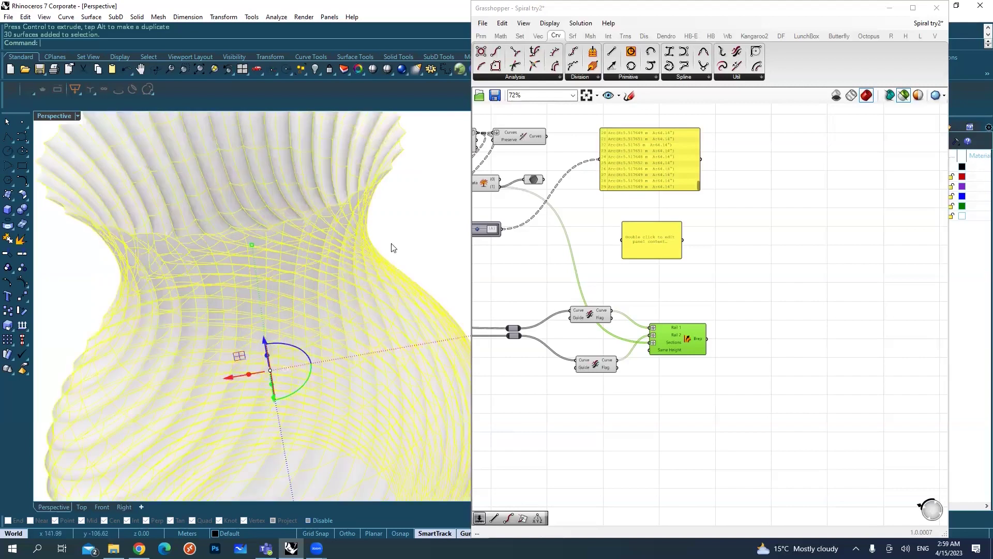
Select a single ribbed strip at the vase's neck and examine how it spirals around the body
left_click(370, 223)
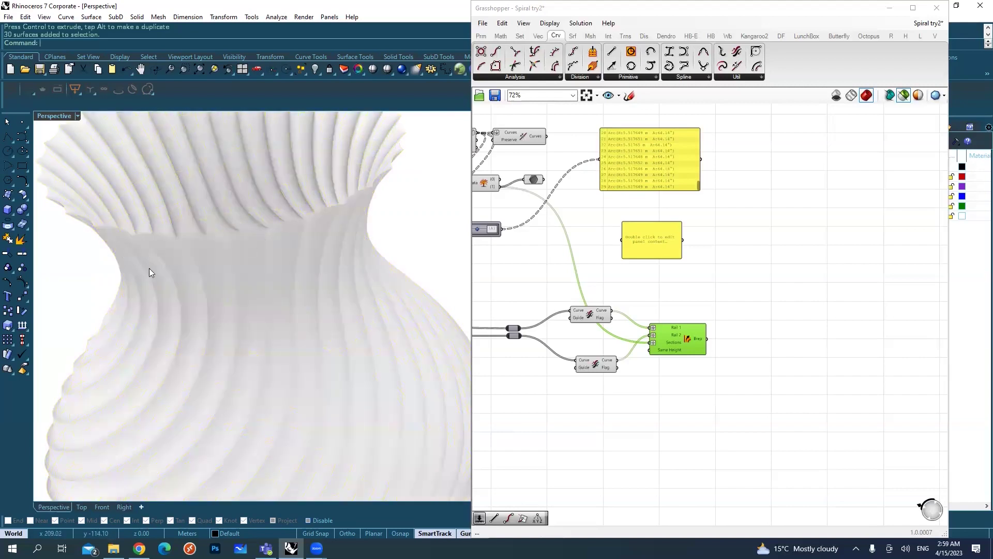
left_click(282, 253)
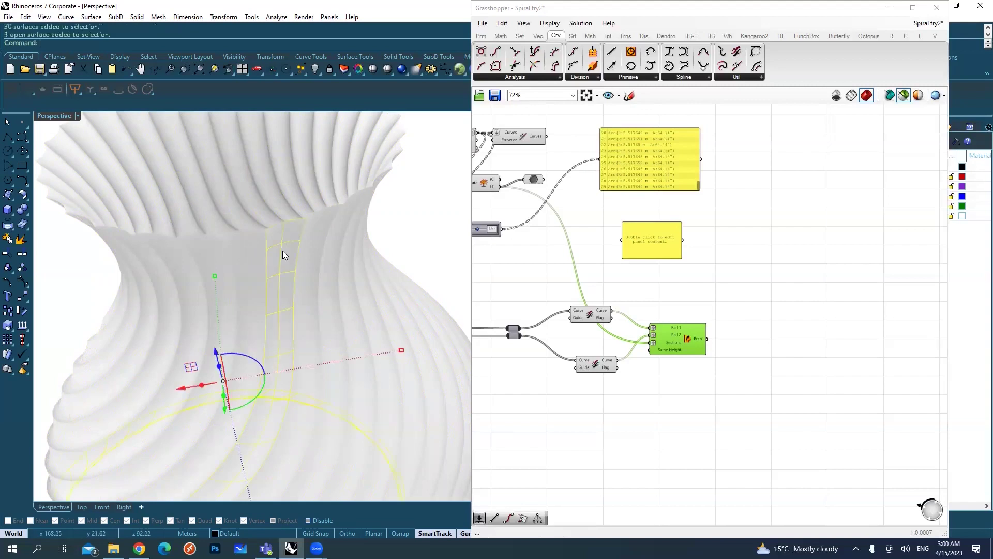
right_click_drag(299, 282, 315, 233)
scroll(310, 259, "down", 3)
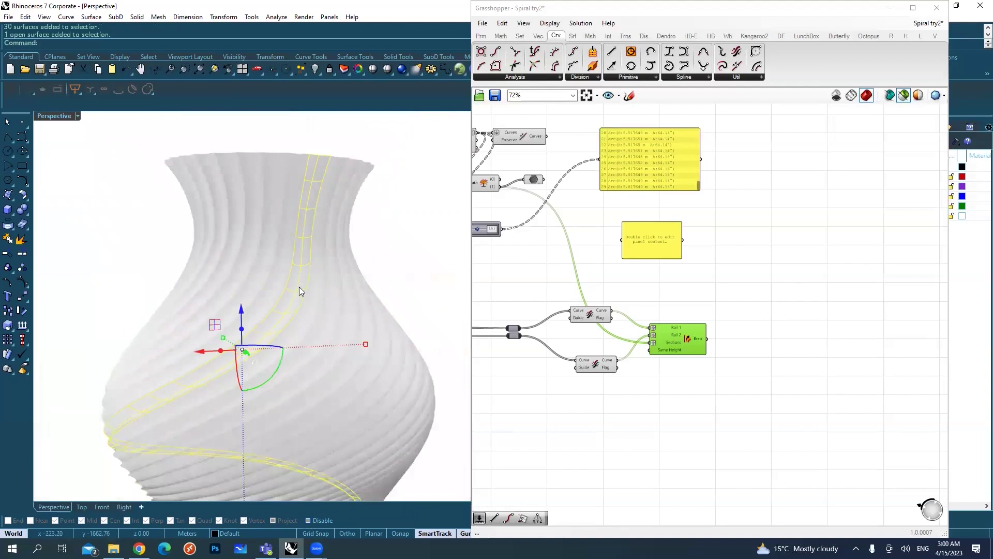
right_click_drag(288, 328, 266, 430)
scroll(297, 239, "up", 3)
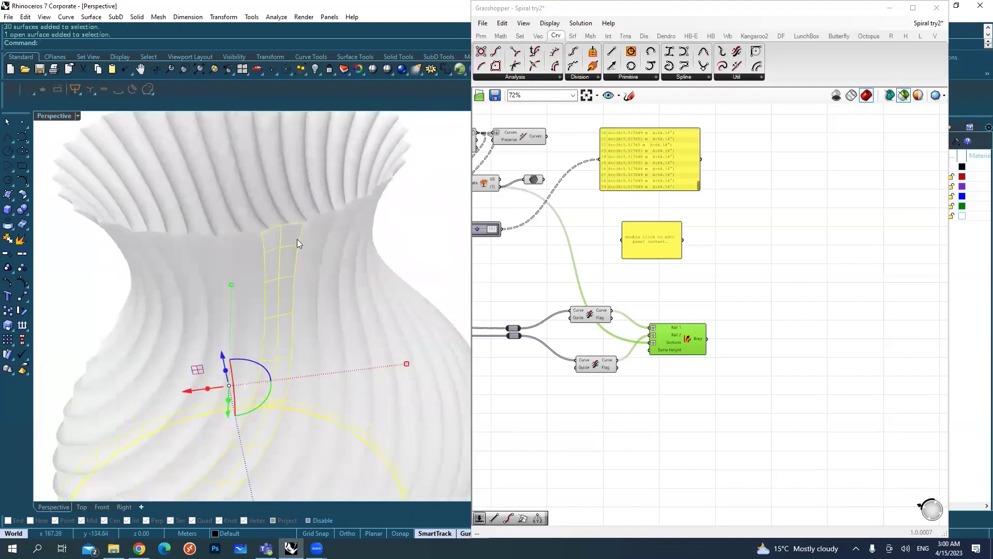
scroll(292, 239, "up", 5)
scroll(272, 235, "down", 7)
right_click_drag(270, 241, 282, 261)
Preview the Circle component's profile circles and the output of the upper blue component group
scroll(269, 245, "down", 3)
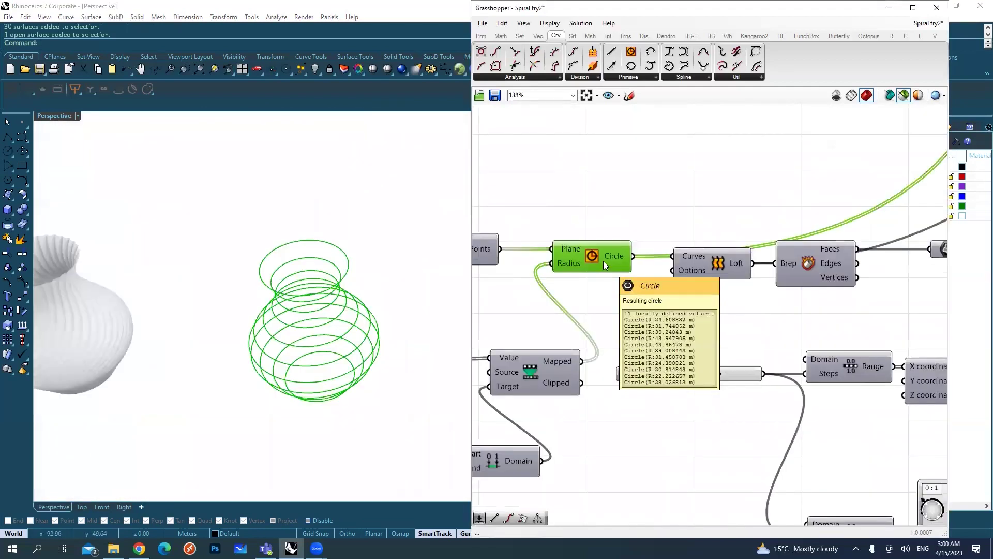
scroll(603, 260, "down", 10)
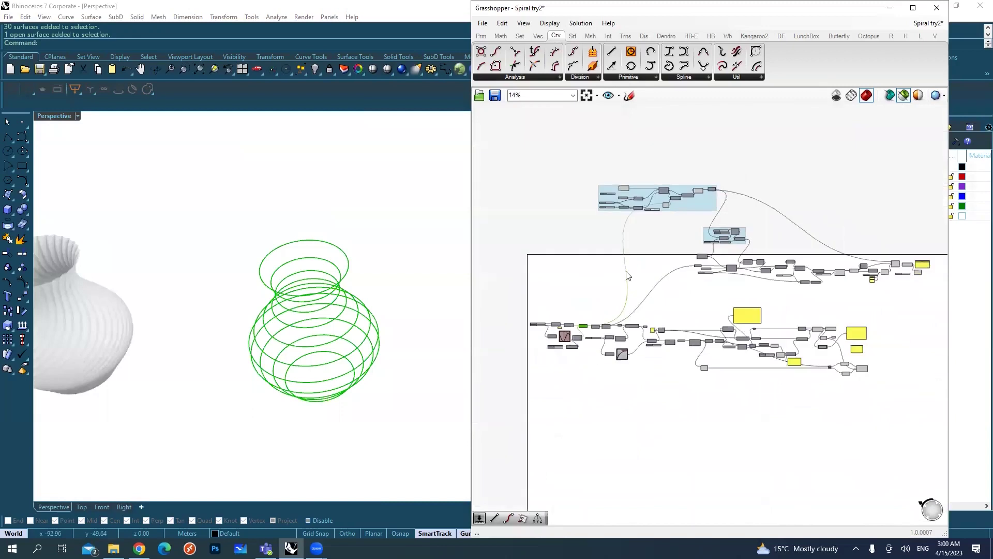
scroll(630, 217, "up", 4)
left_click(761, 190)
right_click_drag(761, 191, 594, 177)
scroll(585, 233, "down", 1)
Connect the two-rail sweep's Brep output to the input parameter starting the middle component chain, replacing its existing source
left_click_drag(582, 290, 595, 317)
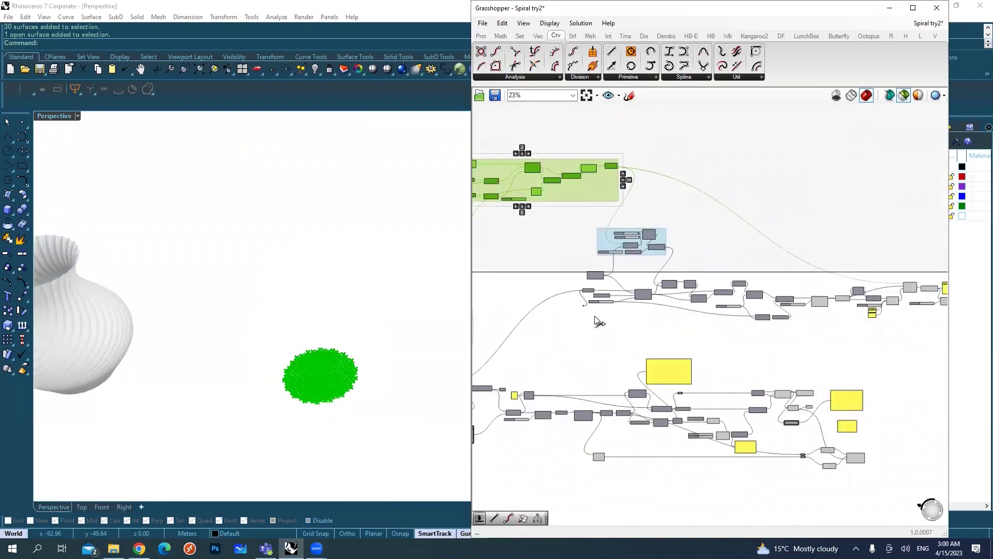
scroll(869, 472, "up", 5)
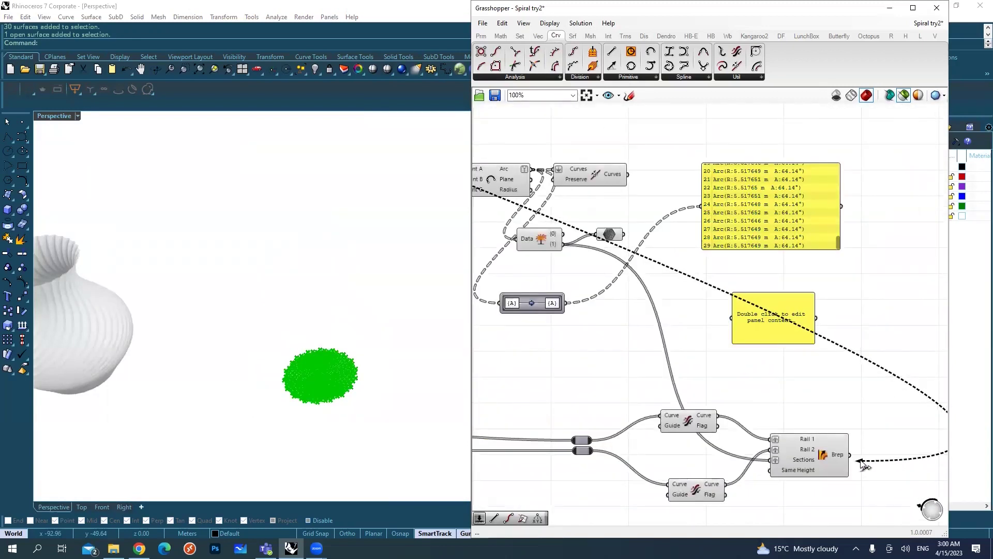
left_click_drag(861, 464, 851, 455)
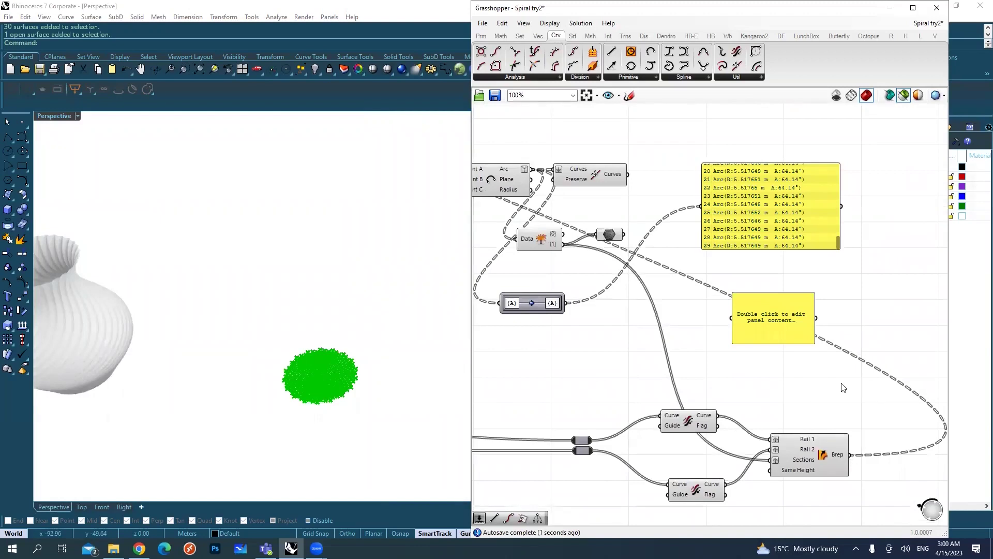
scroll(843, 387, "down", 5)
scroll(574, 317, "down", 1)
scroll(570, 295, "up", 1)
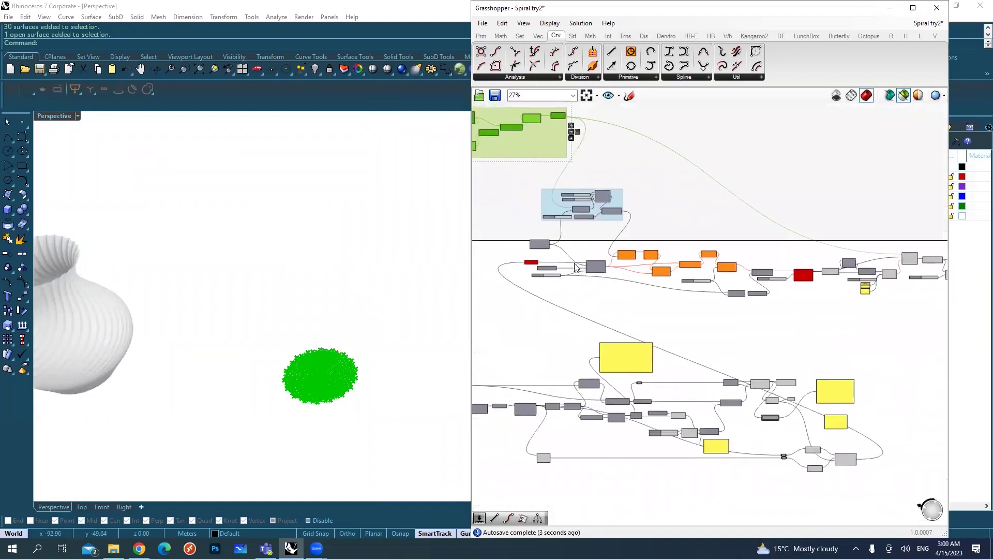
scroll(576, 266, "up", 3)
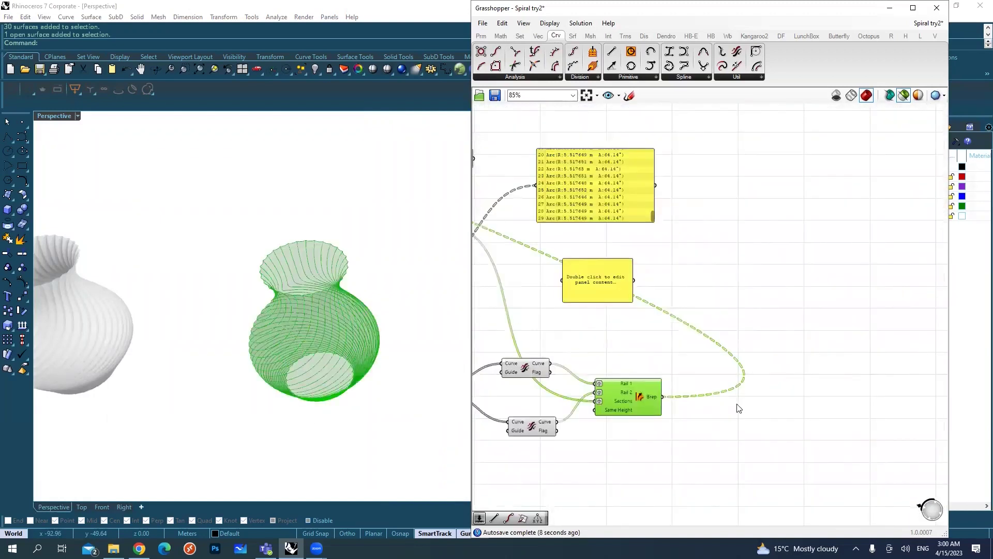
Add a Brep Join component fed by the two-rail sweep's Brep output, and flatten its Breps input
scroll(739, 414, "up", 3)
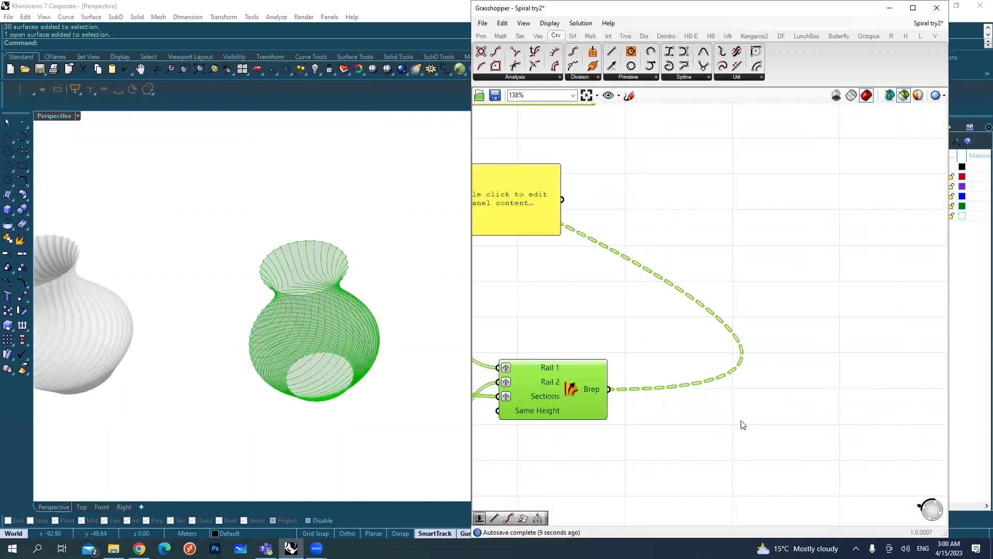
double_click(710, 427)
type("joi")
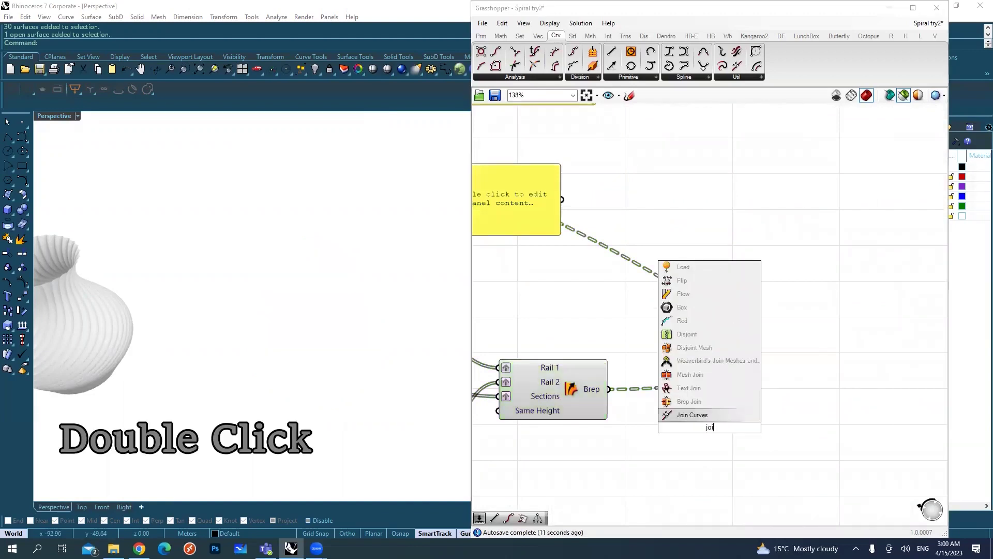
left_click(699, 401)
left_click_drag(611, 389, 671, 427)
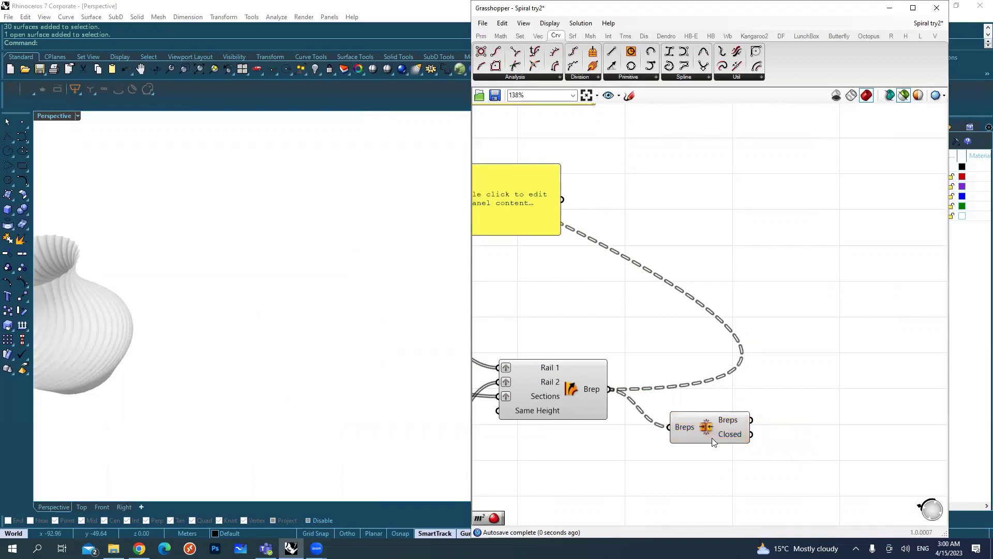
right_click(681, 428)
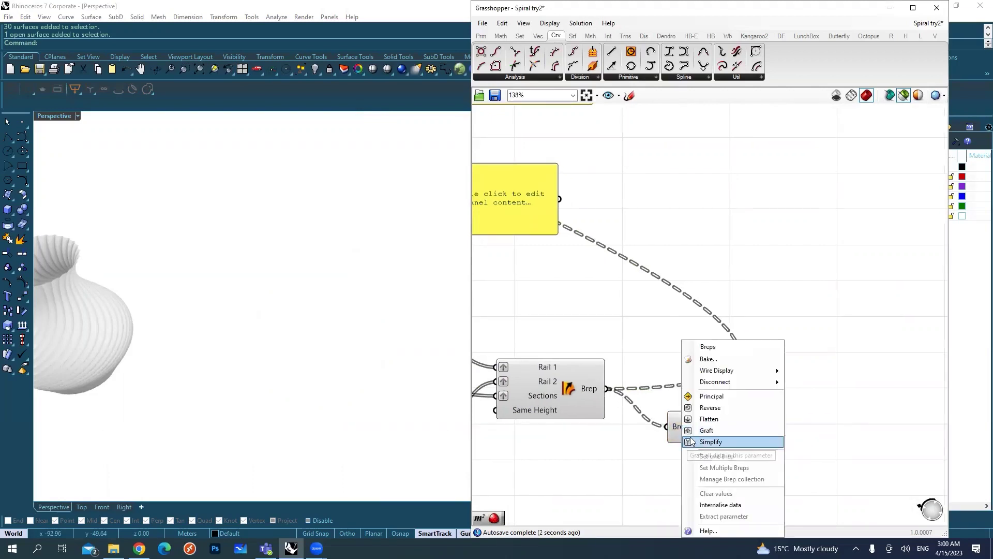
left_click(703, 419)
Move the Brep Join component in front of the Brep component that starts the middle component chain
scroll(727, 413, "down", 1)
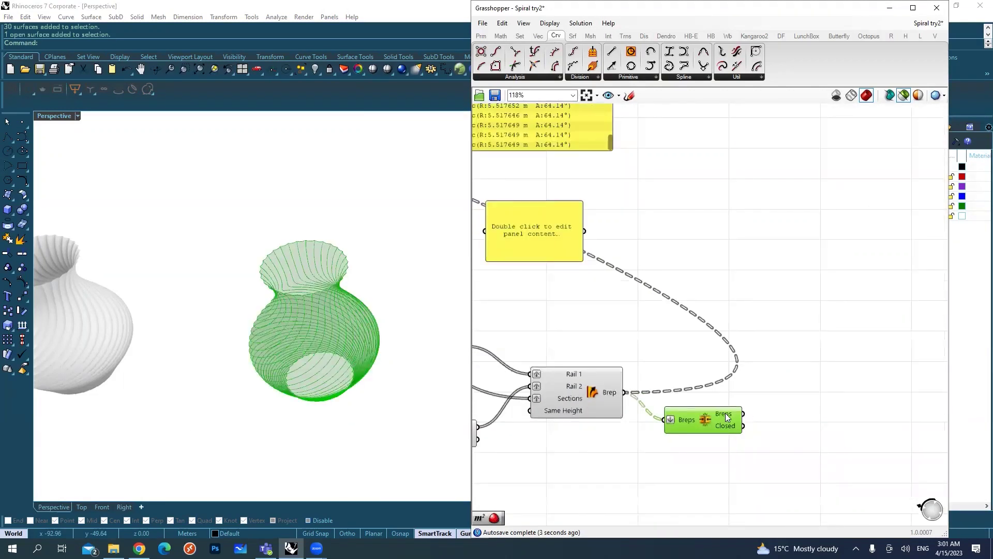
scroll(746, 416, "down", 6)
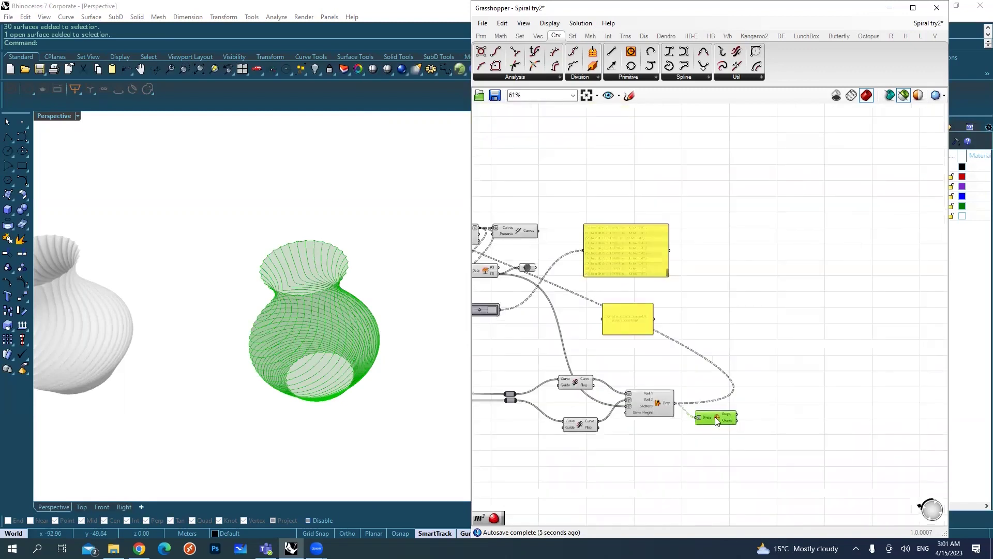
left_click_drag(767, 385, 526, 249)
scroll(526, 249, "up", 6)
scroll(532, 254, "up", 4)
scroll(603, 272, "down", 6)
right_click_drag(926, 321, 764, 341)
left_click_drag(899, 364, 612, 251)
right_click_drag(561, 290, 766, 288)
scroll(656, 295, "up", 4)
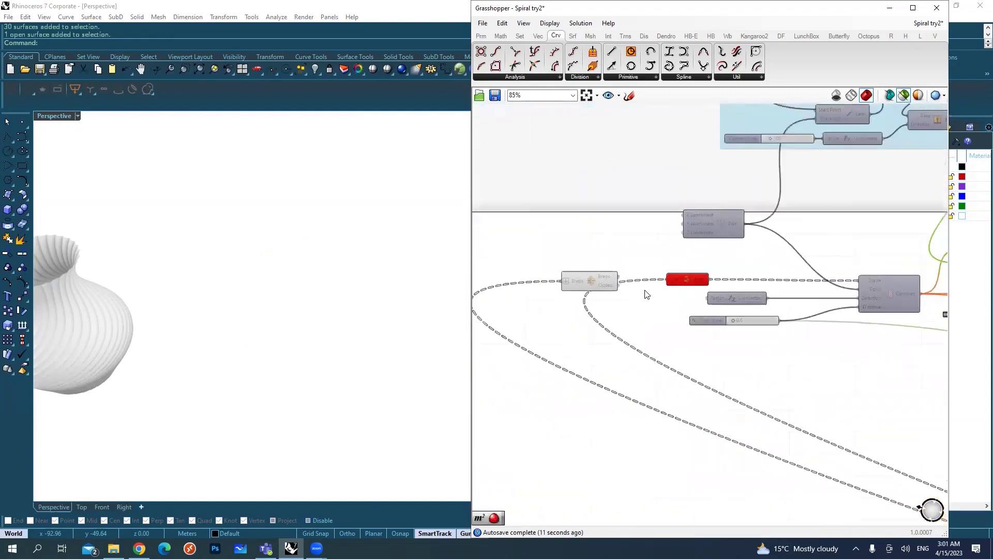
Inspect the joined vase preview, and connect Brep Join's Breps output to the Brep component starting the middle chain
left_click(598, 280)
scroll(312, 322, "up", 4)
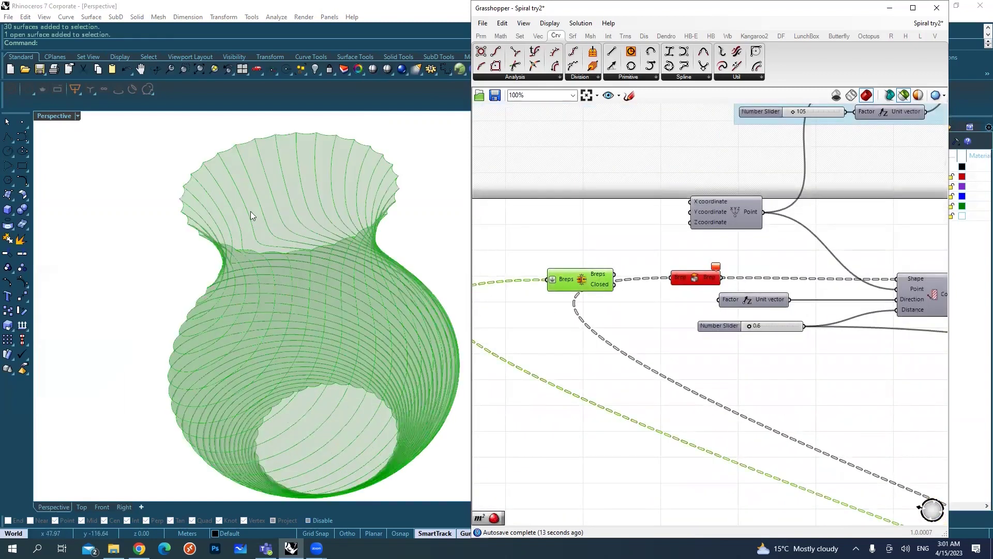
right_click_drag(325, 339, 393, 331)
left_click_drag(613, 274, 667, 281)
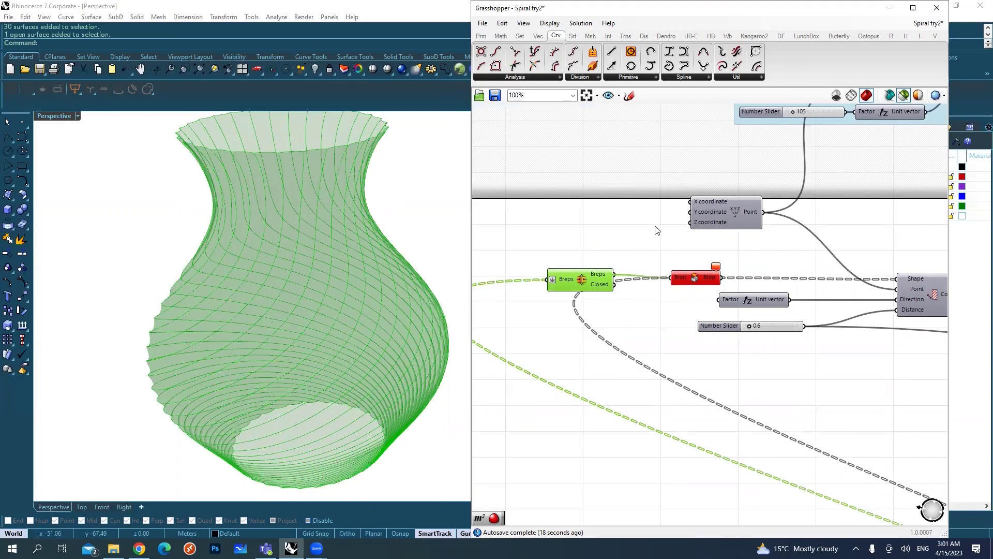
left_click_drag(583, 278, 598, 284)
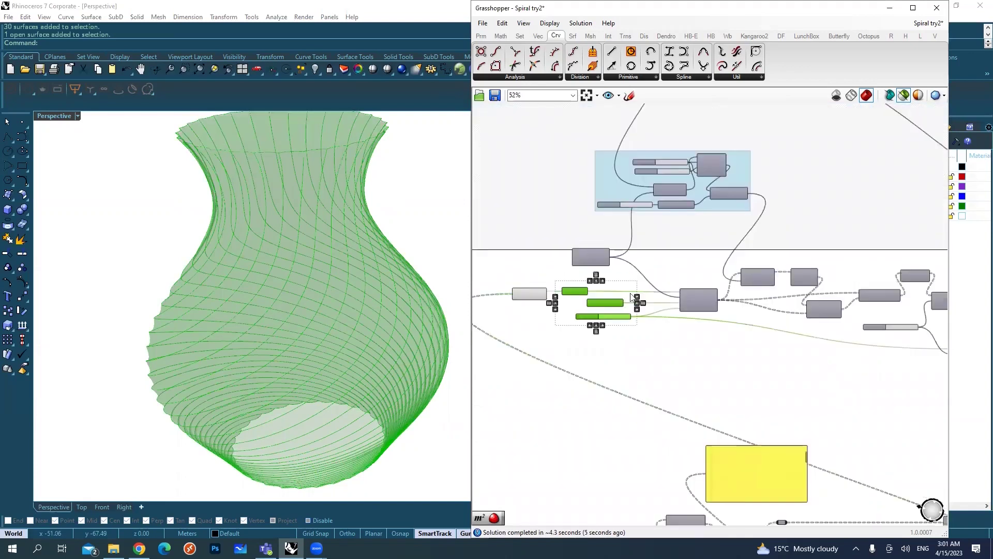
Preview the Contour component's curves and examine them across the vase's neck, body and base
right_click_drag(673, 312, 609, 312)
left_click_drag(655, 329, 637, 301)
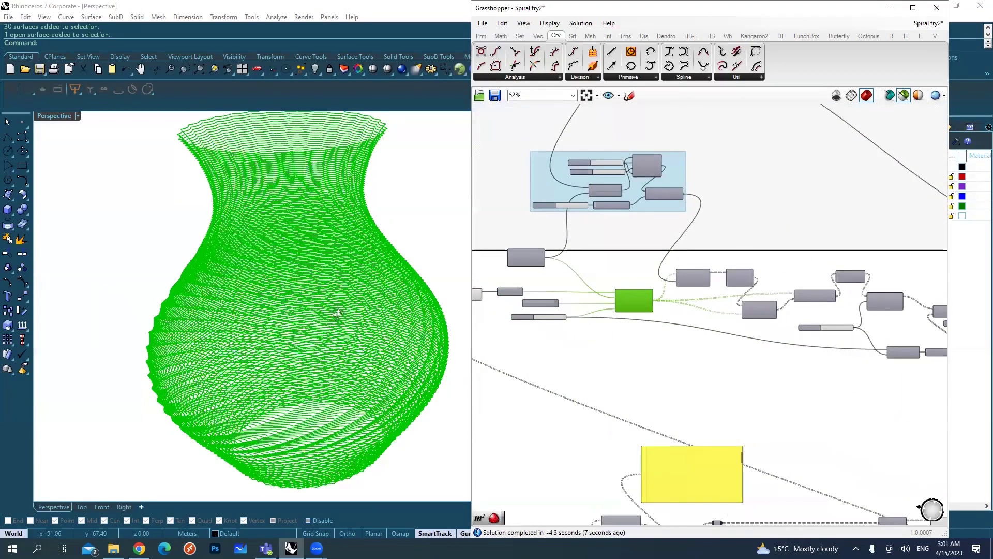
scroll(360, 157, "up", 5)
scroll(360, 156, "up", 3)
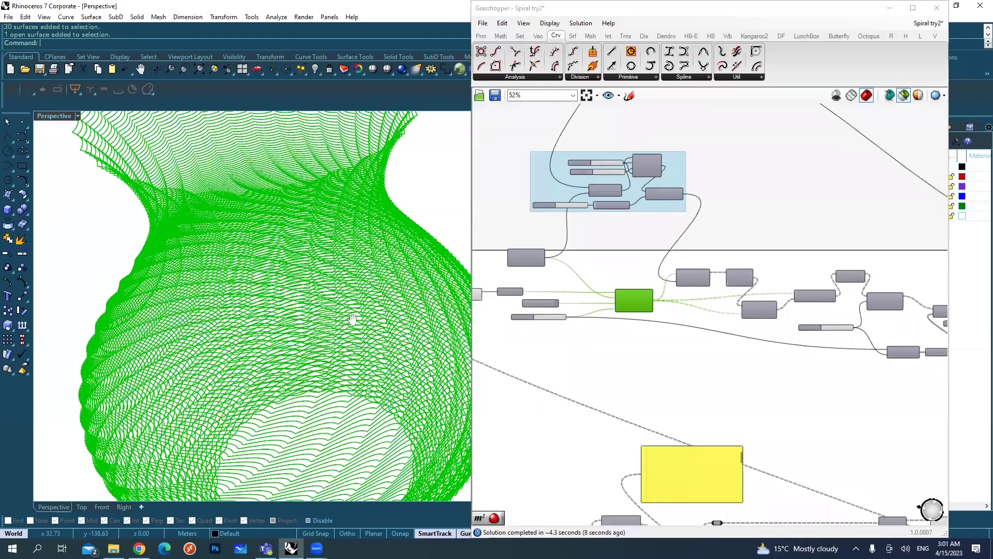
scroll(350, 316, "down", 2)
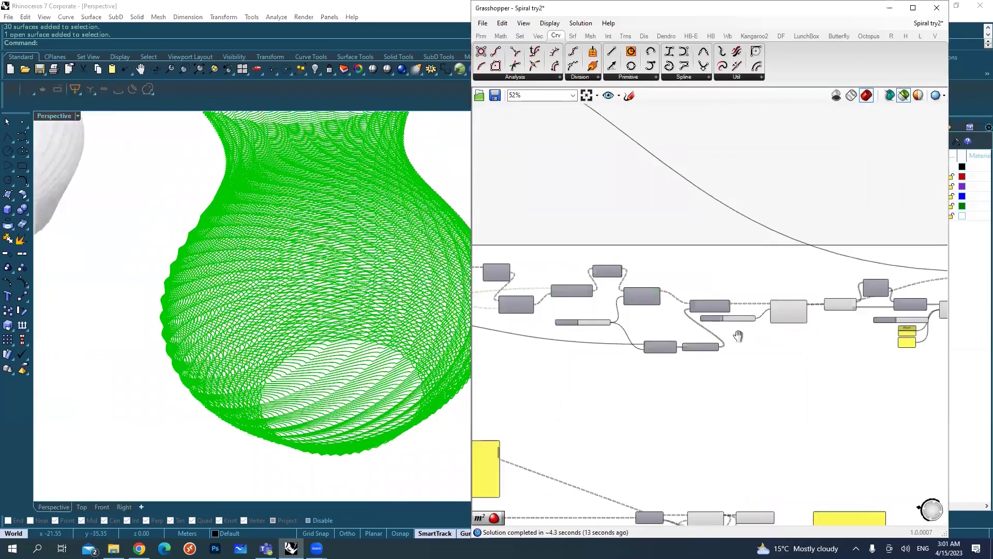
Preview the outputs of the Join Curves and List Item components at the end of the middle chain
right_click_drag(736, 334, 616, 339)
right_click_drag(821, 346, 658, 349)
left_click_drag(848, 354, 718, 259)
scroll(810, 328, "up", 4)
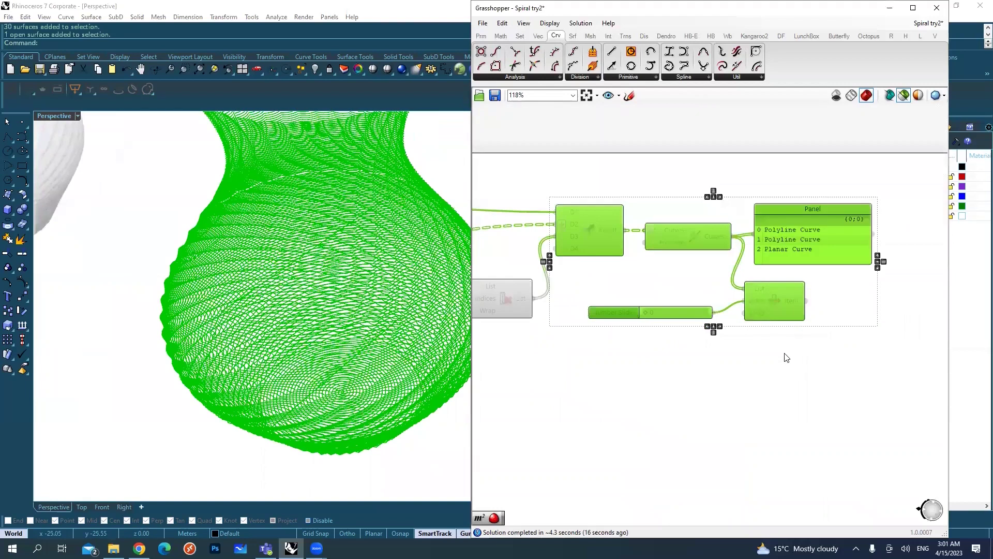
left_click(697, 237)
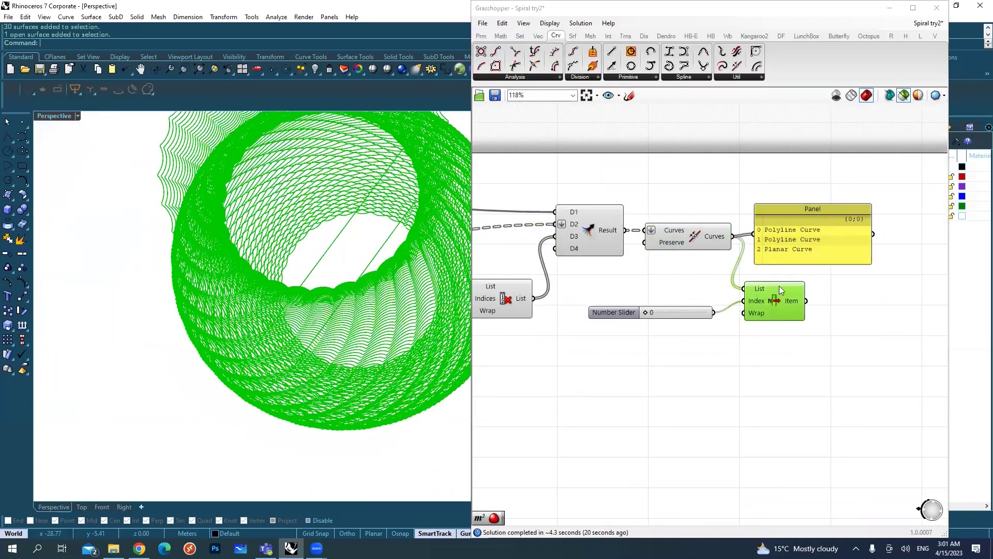
left_click(683, 247)
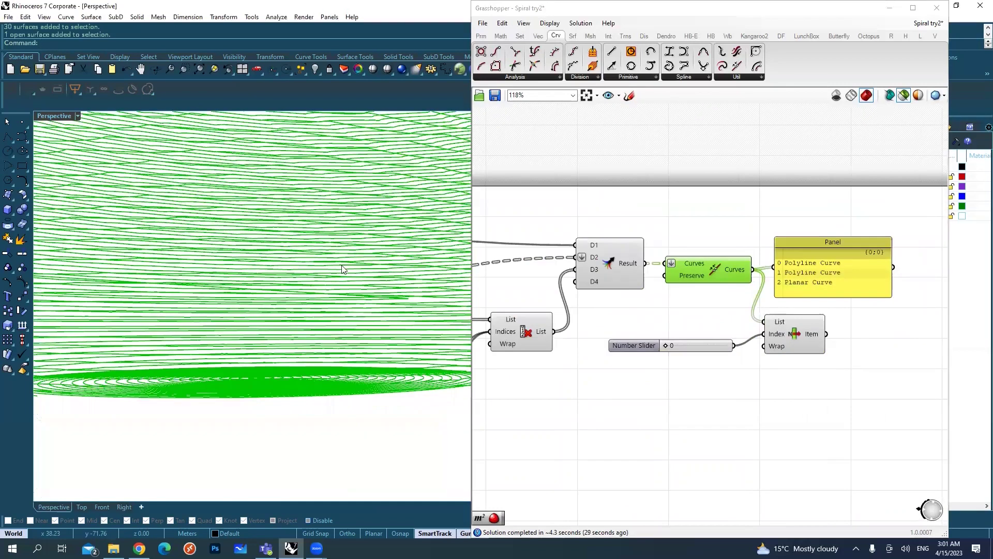
Examine the joined contour curves from above, along the vase's side and around its base
scroll(336, 269, "down", 5)
right_click_drag(317, 264, 319, 329)
scroll(327, 297, "up", 4)
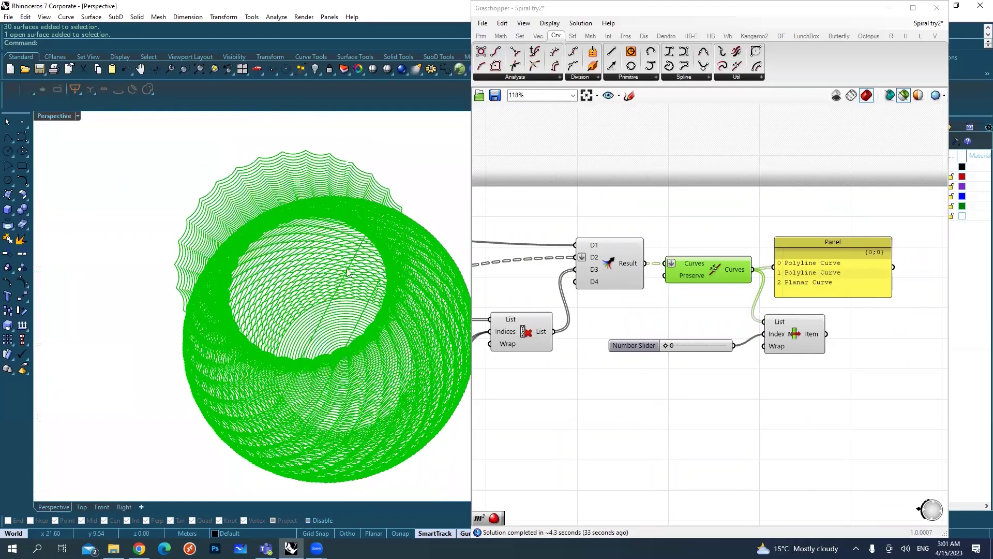
right_click_drag(358, 357, 429, 297)
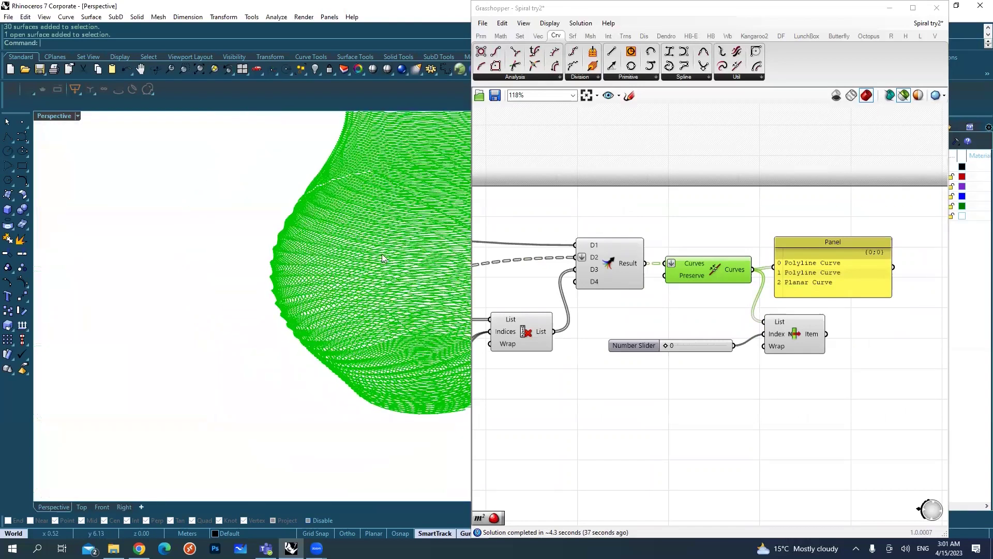
scroll(403, 250, "down", 3)
scroll(403, 251, "up", 5)
right_click_drag(403, 251, 293, 270)
scroll(309, 337, "up", 1)
scroll(316, 356, "up", 3)
right_click_drag(317, 356, 335, 417)
right_click_drag(301, 405, 221, 406)
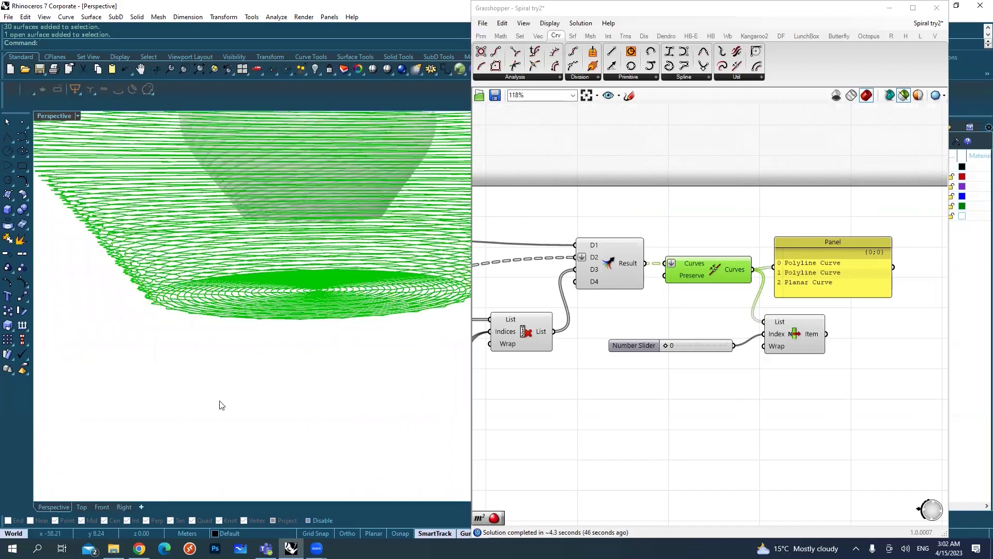
scroll(357, 344, "down", 3)
right_click_drag(357, 345, 333, 395, "shift")
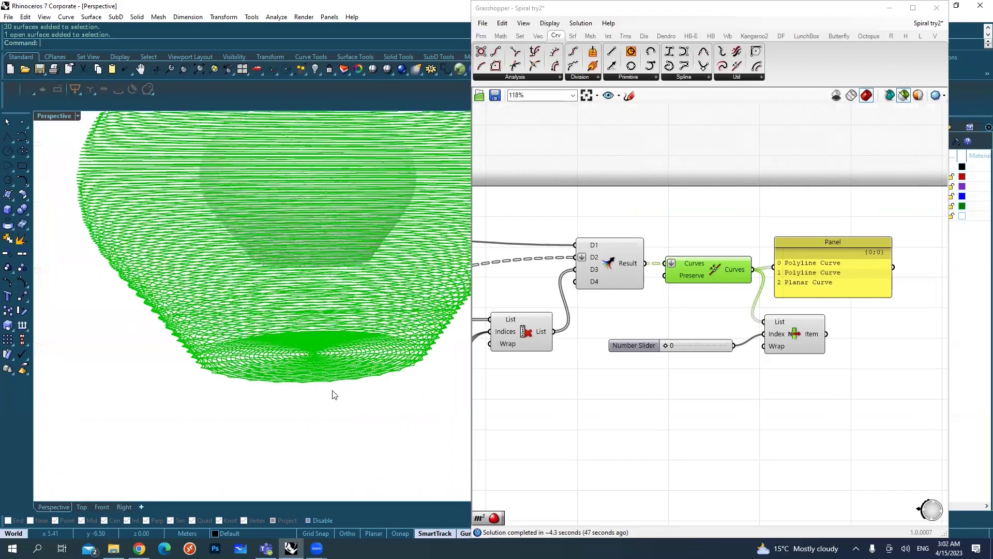
scroll(331, 390, "up", 2)
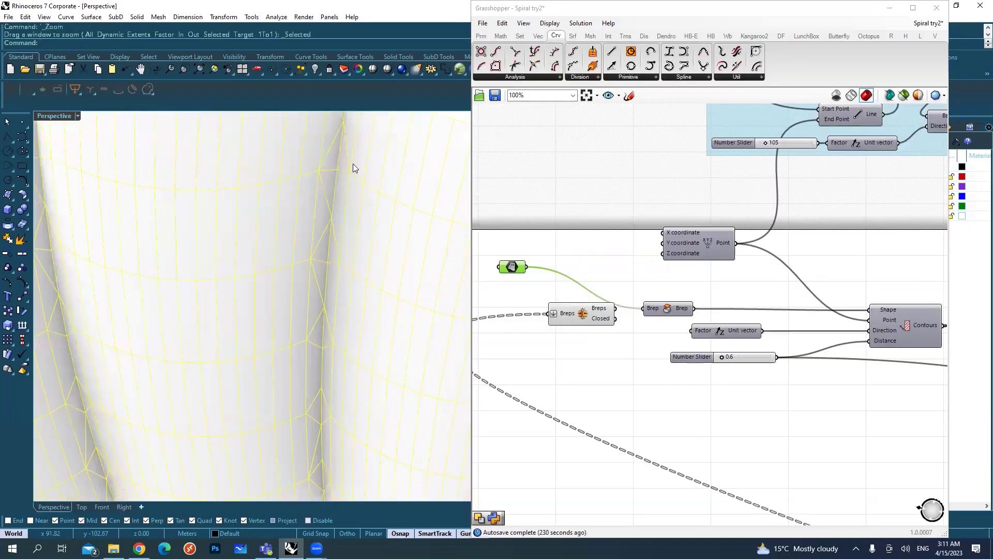
Examine the selected vase's surface wires along the scalloped rim, rib creases and neck
scroll(332, 247, "down", 5)
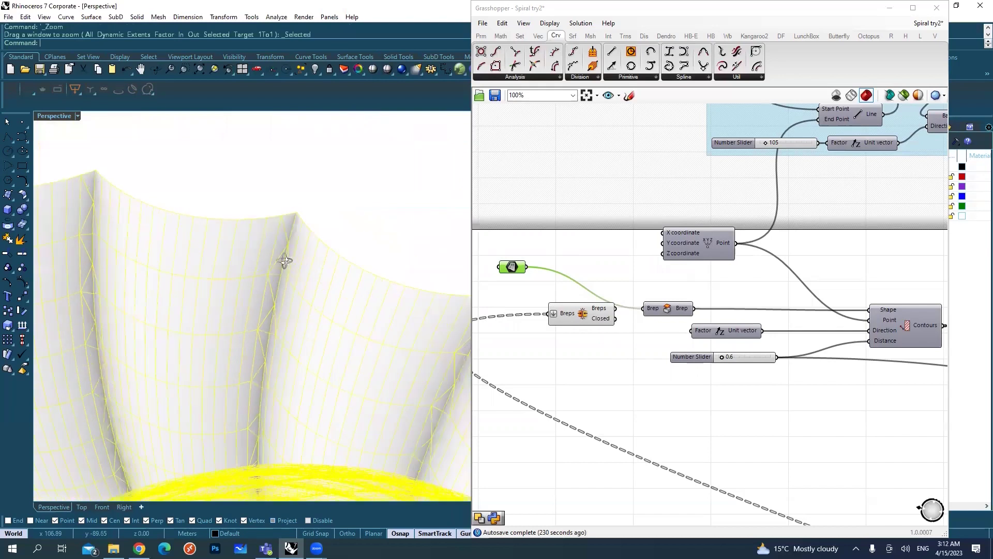
right_click_drag(260, 258, 258, 238)
right_click_drag(178, 256, 239, 175)
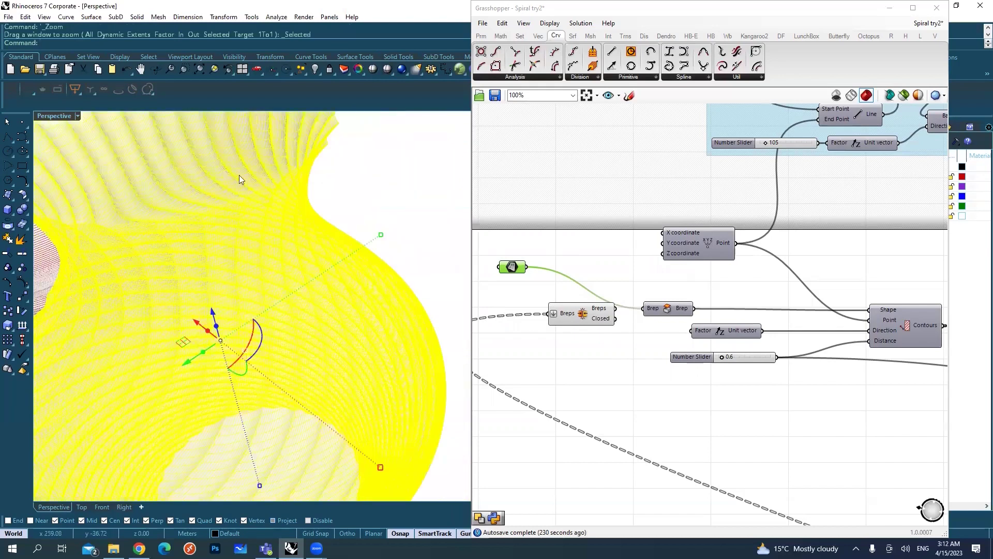
scroll(313, 182, "up", 6)
right_click_drag(376, 281, 299, 330, "shift")
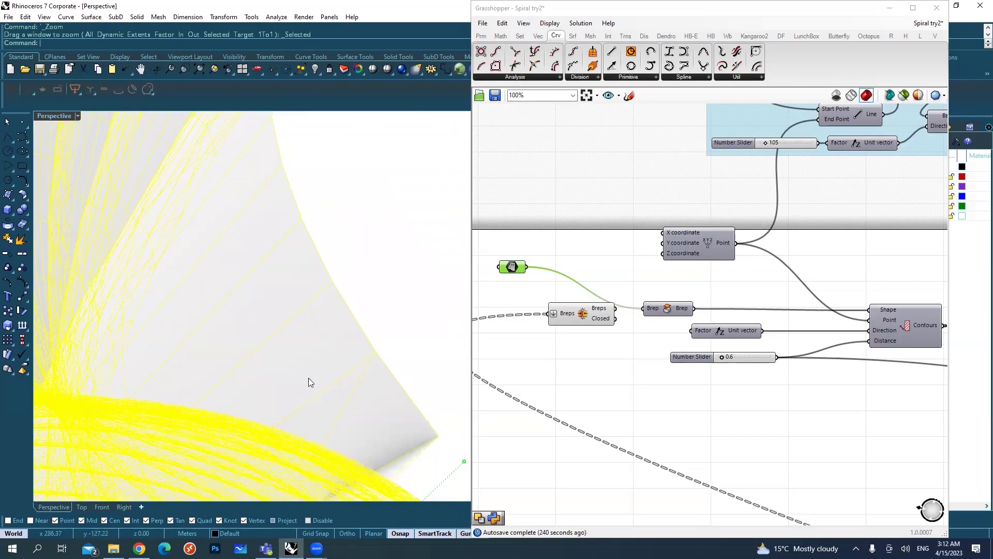
left_click_drag(375, 349, 282, 171)
left_click_drag(299, 209, 309, 224)
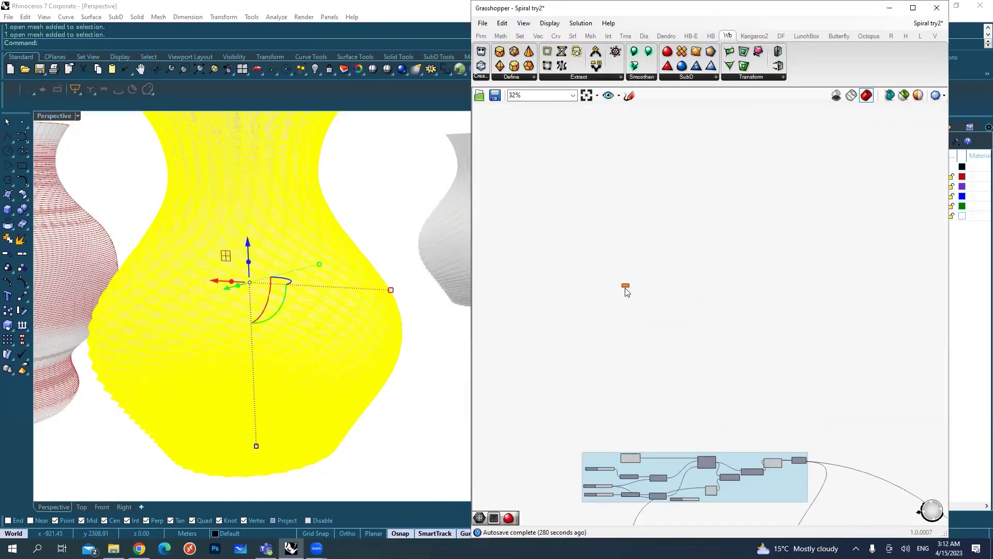
Reference the selected vase mesh in the new Mesh parameter as a single mesh
scroll(628, 282, "up", 3)
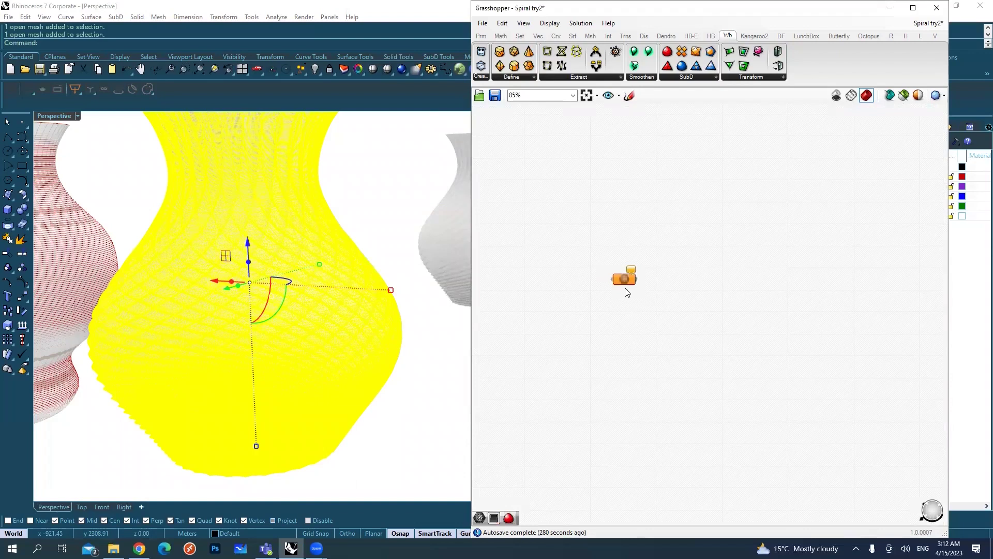
right_click(627, 280)
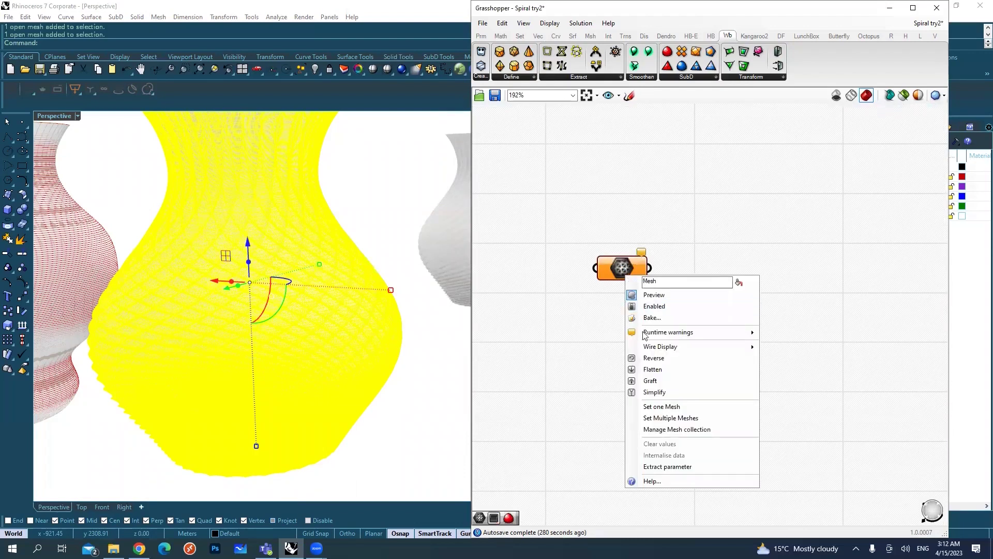
left_click(662, 406)
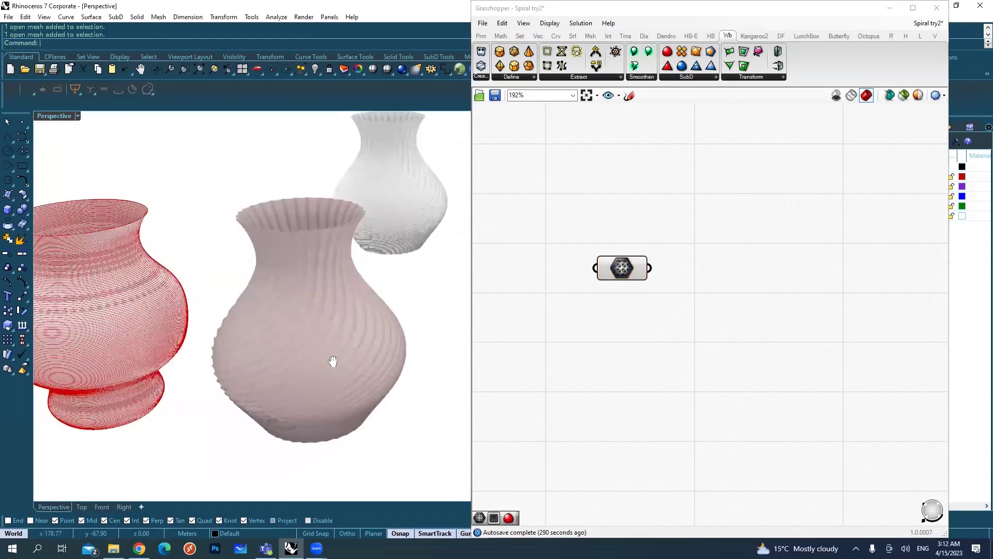
Add a Weaverbird Catmull-Clark subdivision component and connect the Mesh parameter to its Mesh/Curves input
left_click(623, 275)
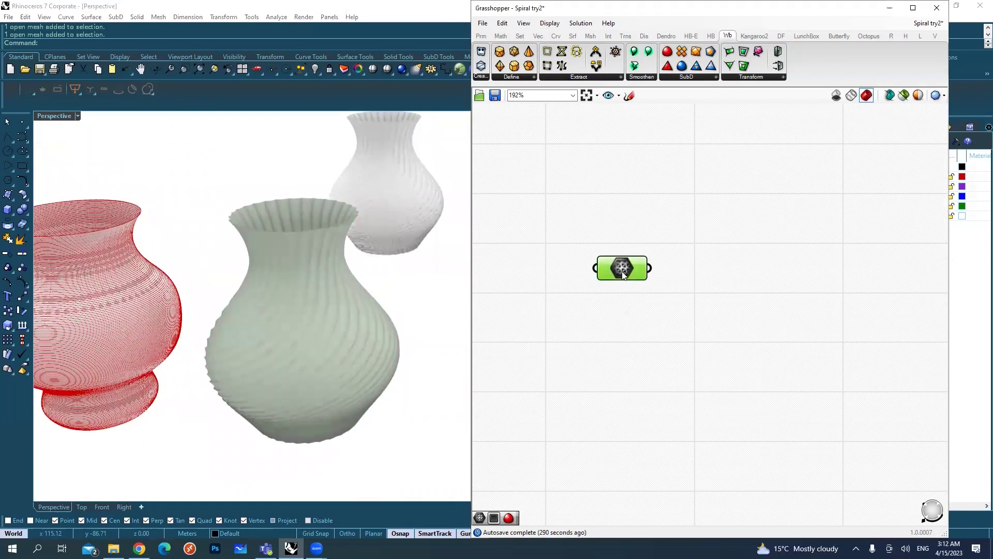
left_click_drag(667, 53, 833, 284)
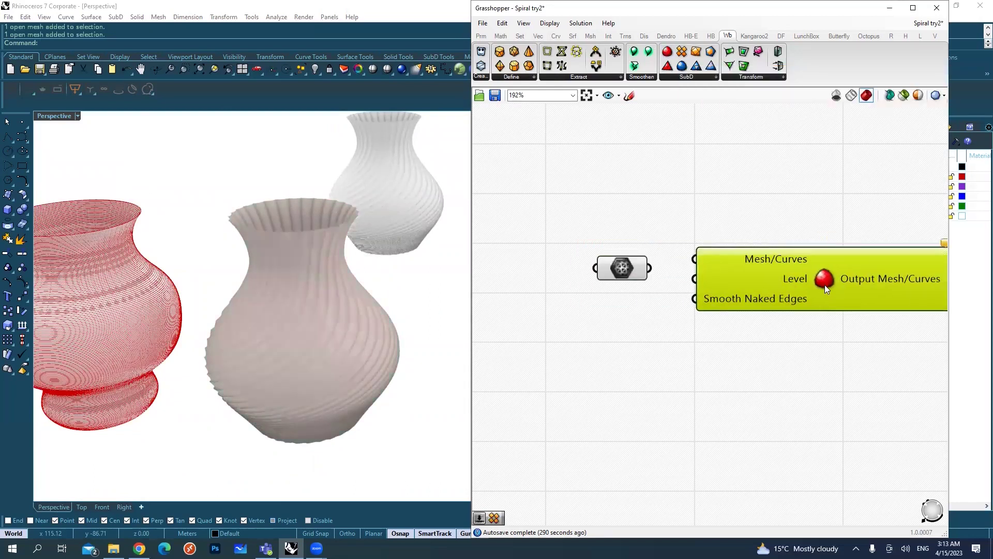
left_click_drag(650, 267, 694, 259)
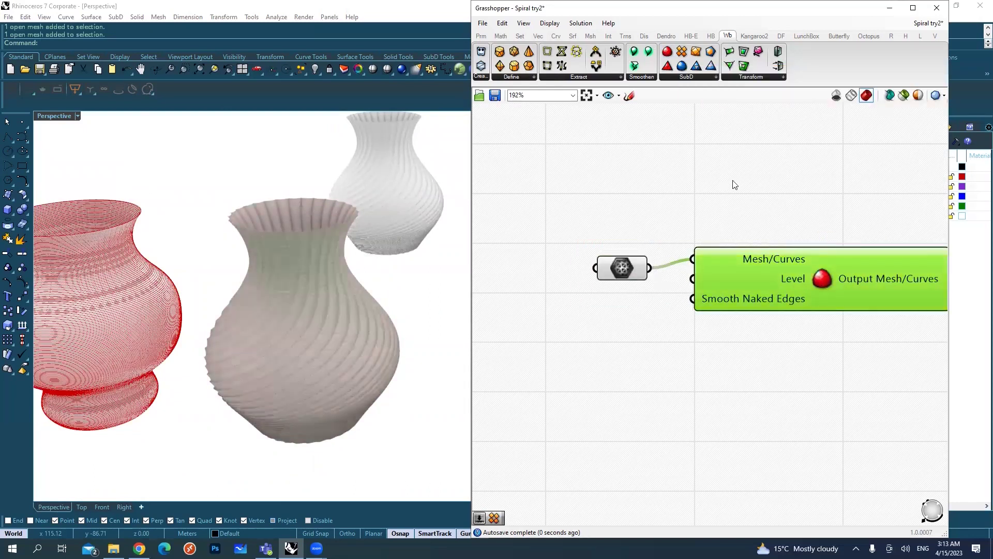
Turn off the Mesh parameter's preview and hide the original vase mesh in Rhino
left_click(607, 264)
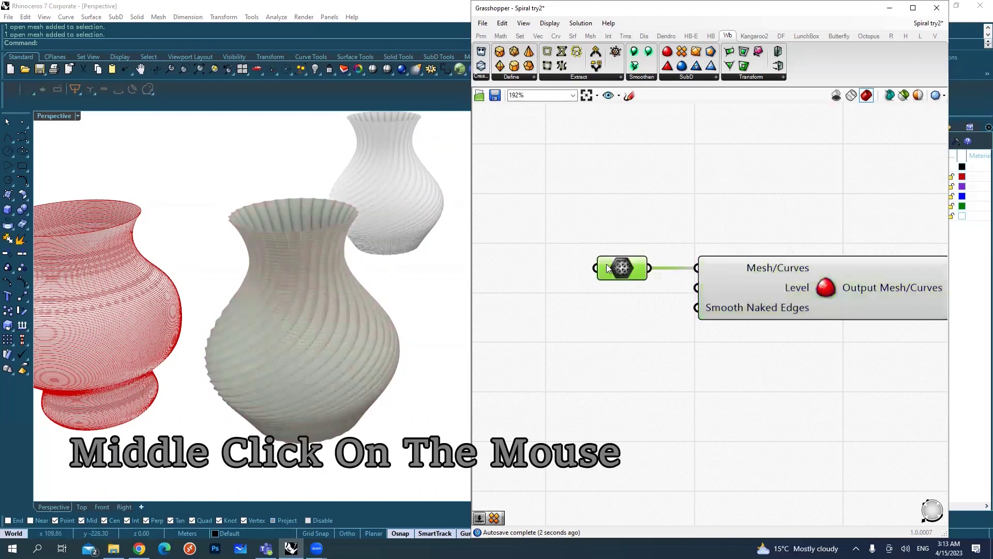
middle_click(606, 264)
left_click(633, 234)
left_click(255, 300)
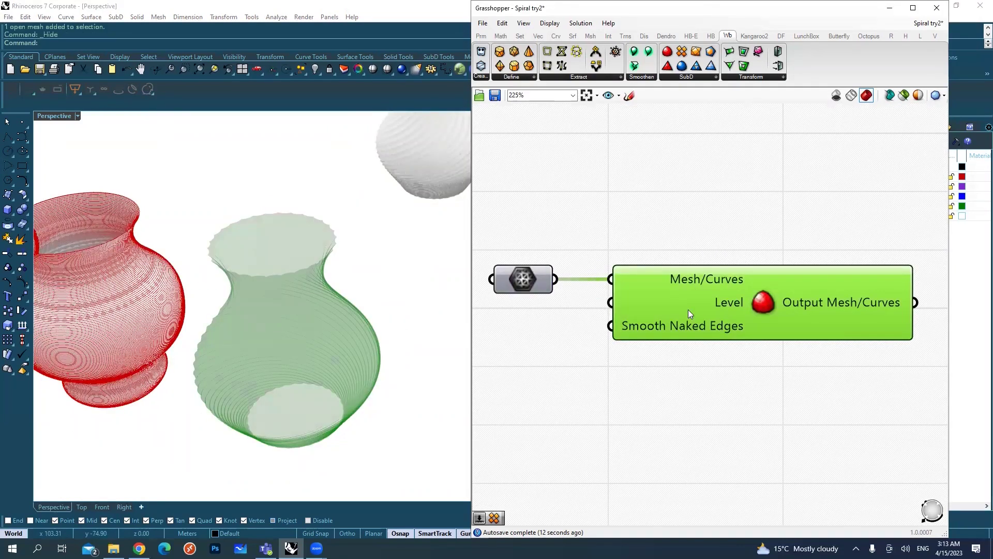
Add a number slider set to 2 and connect it to the subdivision component's Level input
double_click(519, 349)
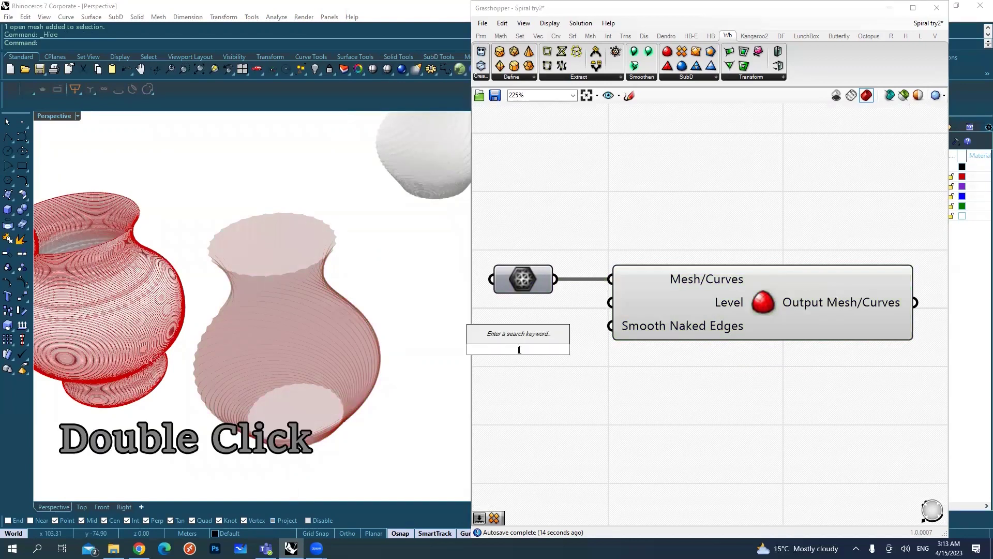
type("2")
key("Return")
left_click_drag(570, 347, 499, 338)
left_click_drag(560, 339, 610, 303)
Bake the subdivided vase mesh into Rhino
left_click(696, 309)
middle_click(710, 315)
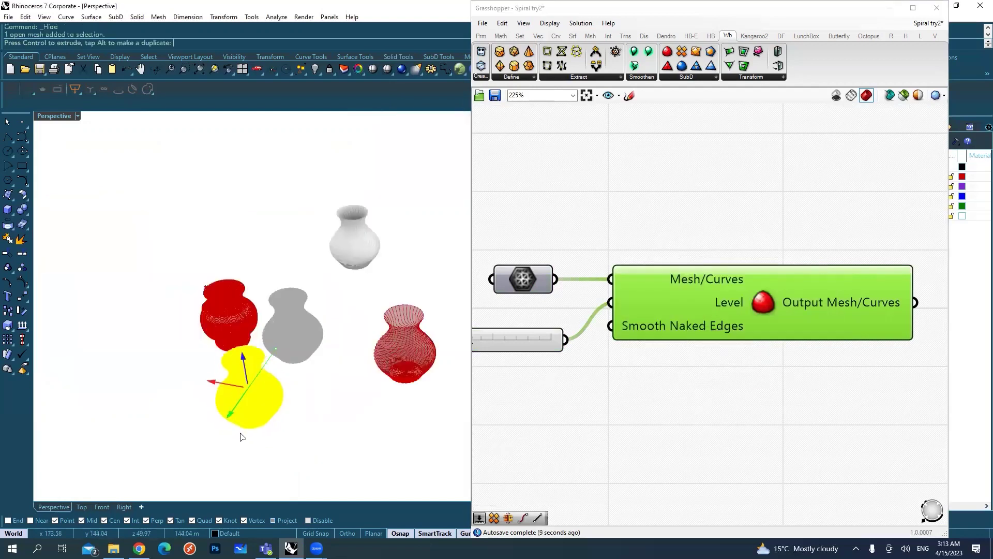
Move the baked vase mesh clear of the other vases and examine its ribs up close
left_click_drag(264, 420, 251, 432)
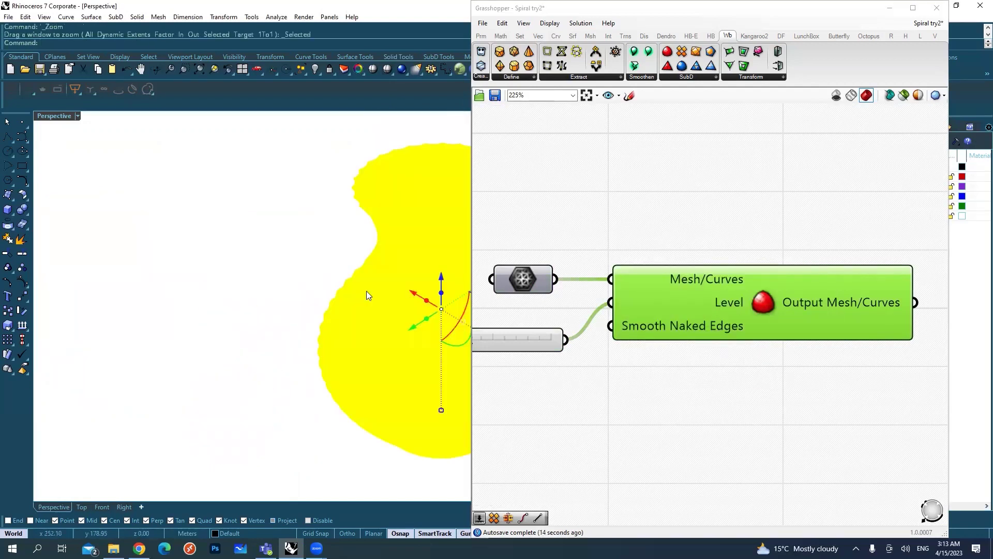
right_click_drag(366, 290, 283, 310, "shift")
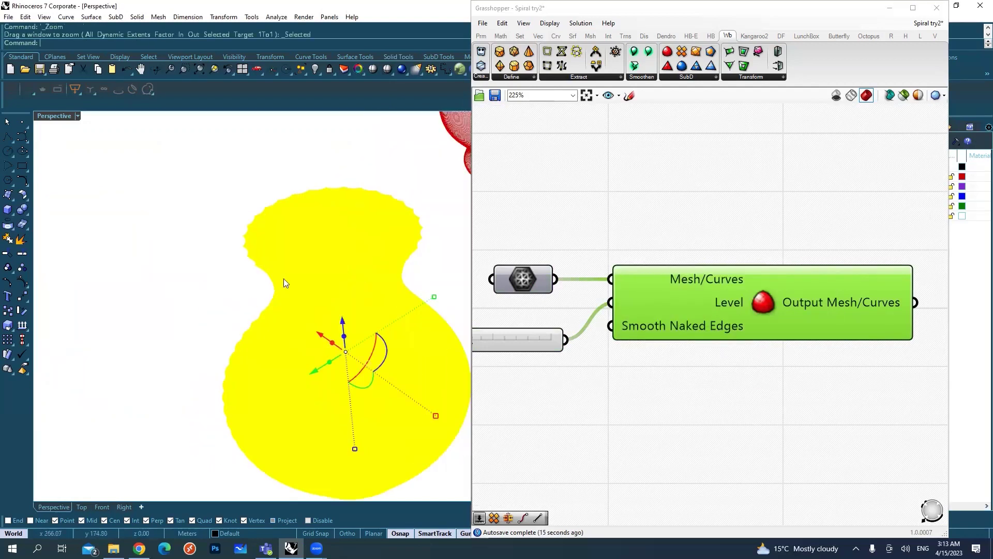
left_click(259, 178)
scroll(271, 239, "up", 5)
left_click(238, 283)
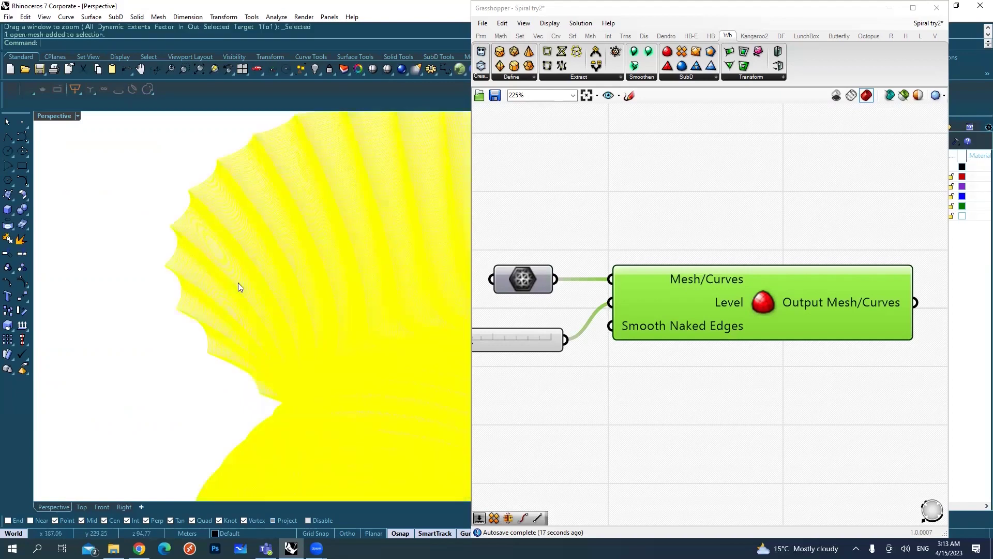
scroll(207, 222, "up", 3)
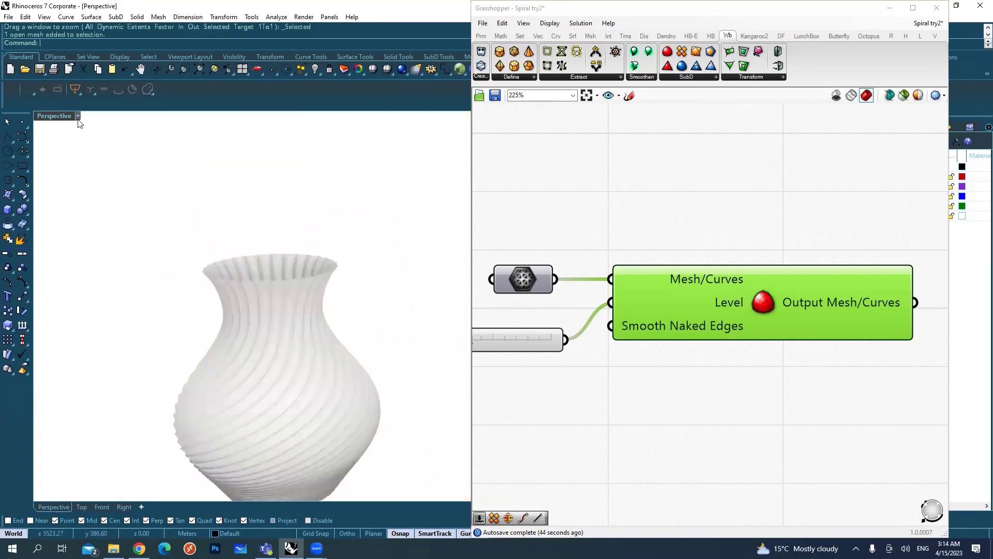
Set the Perspective viewport to Wireframe display and examine the subdivided mesh density along the rib edges
left_click(77, 116)
left_click(62, 162)
scroll(228, 217, "up", 6)
right_click_drag(234, 263, 279, 243, "shift")
scroll(238, 257, "down", 2)
scroll(210, 229, "up", 3)
right_click_drag(210, 228, 273, 166, "shift")
left_click_drag(316, 215, 363, 333)
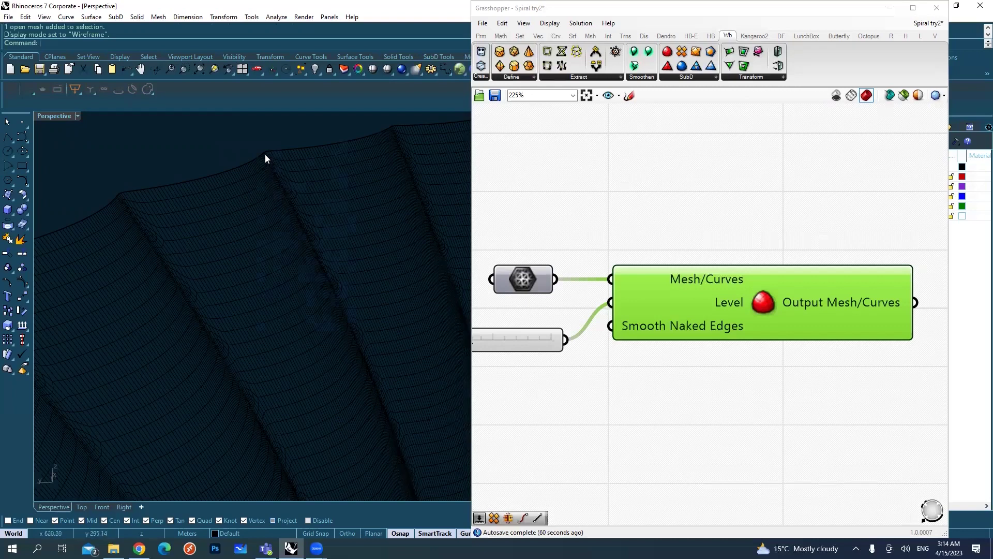
scroll(265, 153, "up", 3)
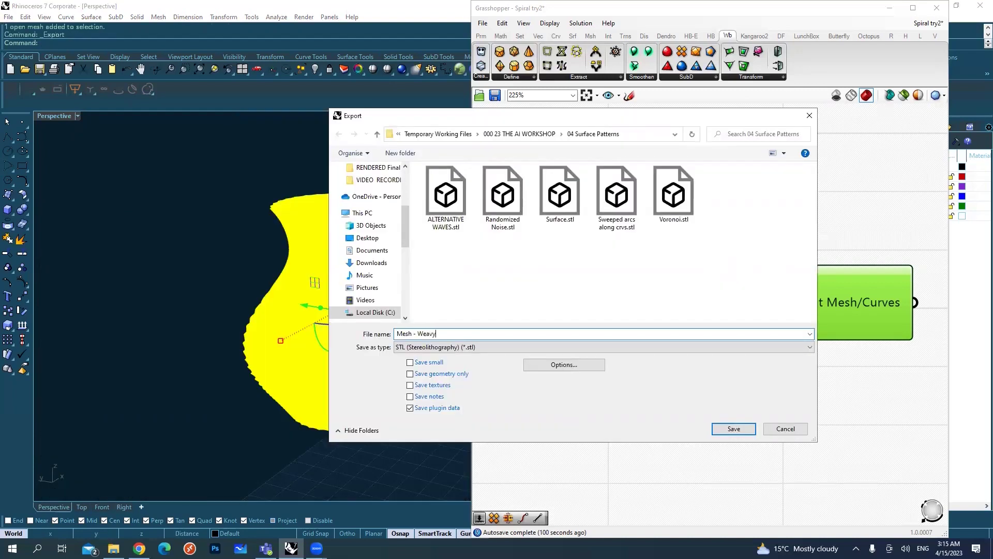
Export the selected vase mesh as a binary STL named Mesh - Weavy in the 04 Surface Patterns folder, choosing to export anyway
left_click(437, 408)
left_click(734, 428)
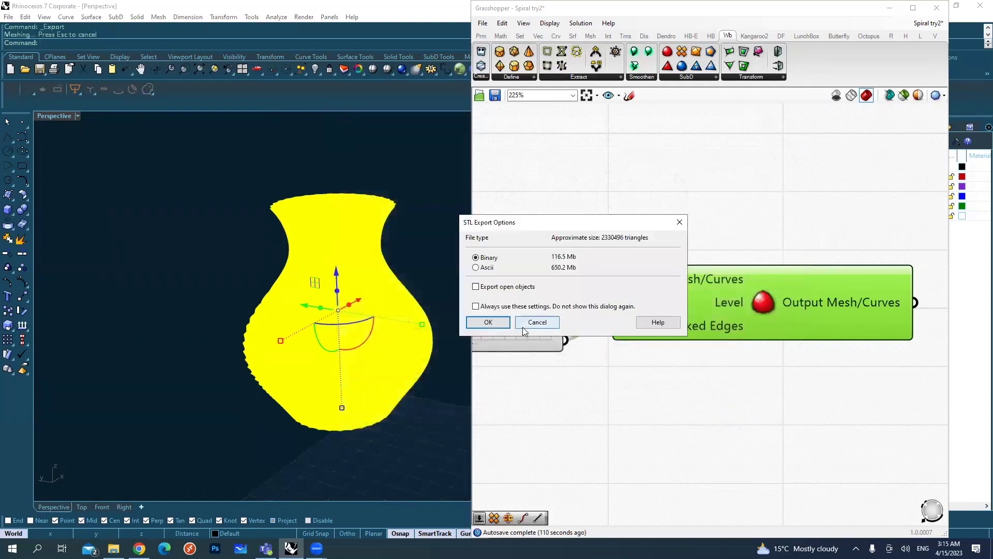
left_click(504, 324)
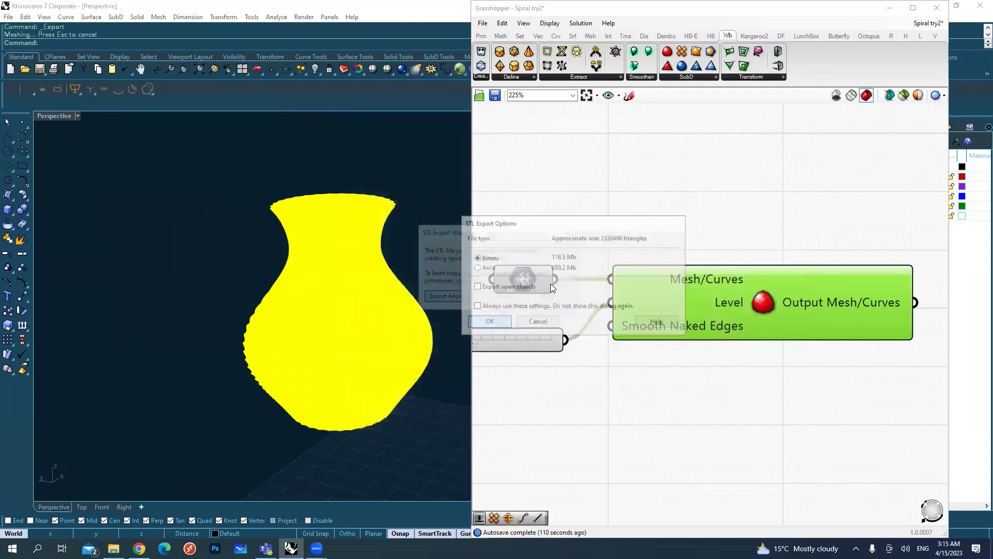
left_click(457, 296)
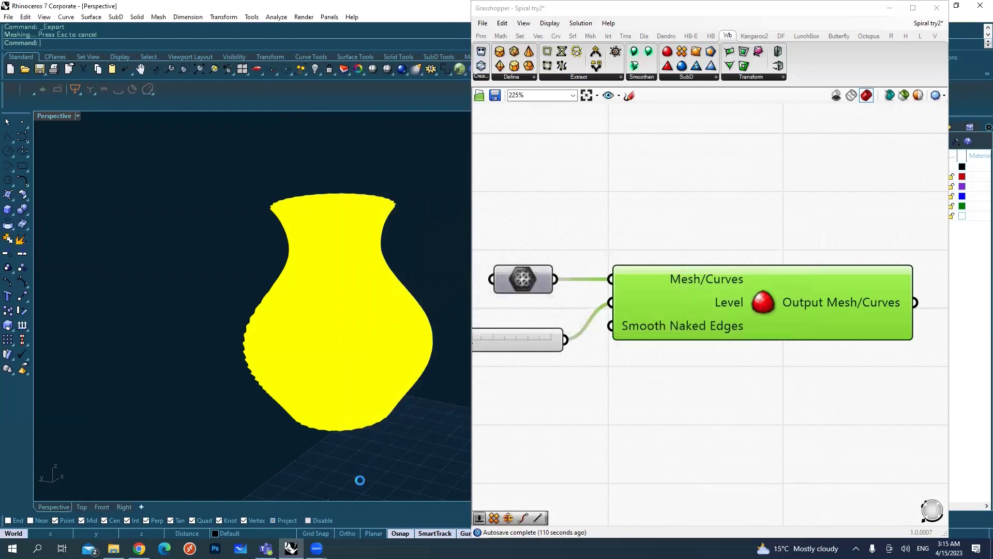
Switch to File Explorer and open the exported Mesh - Weavy.stl from the 04 Surface Patterns folder
left_click(113, 548)
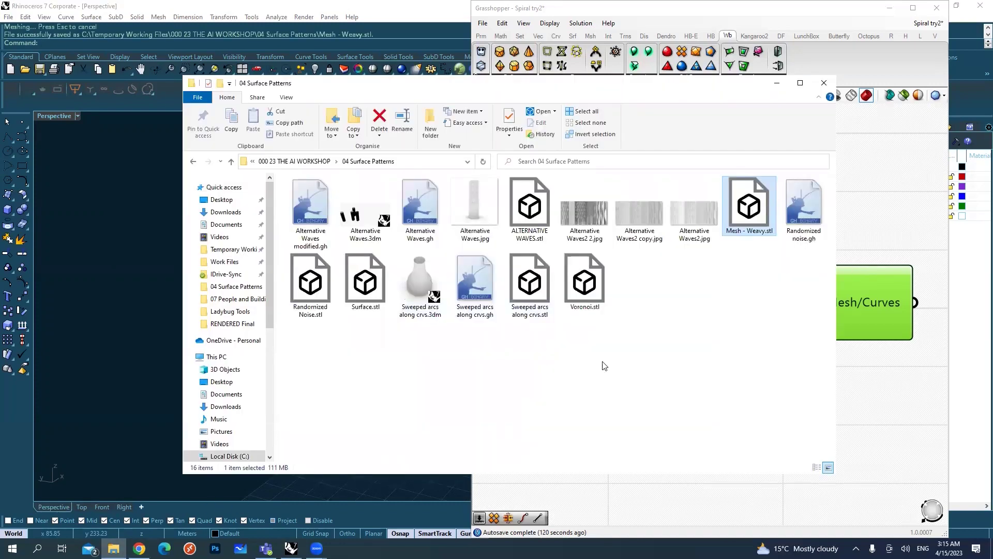
key("Return")
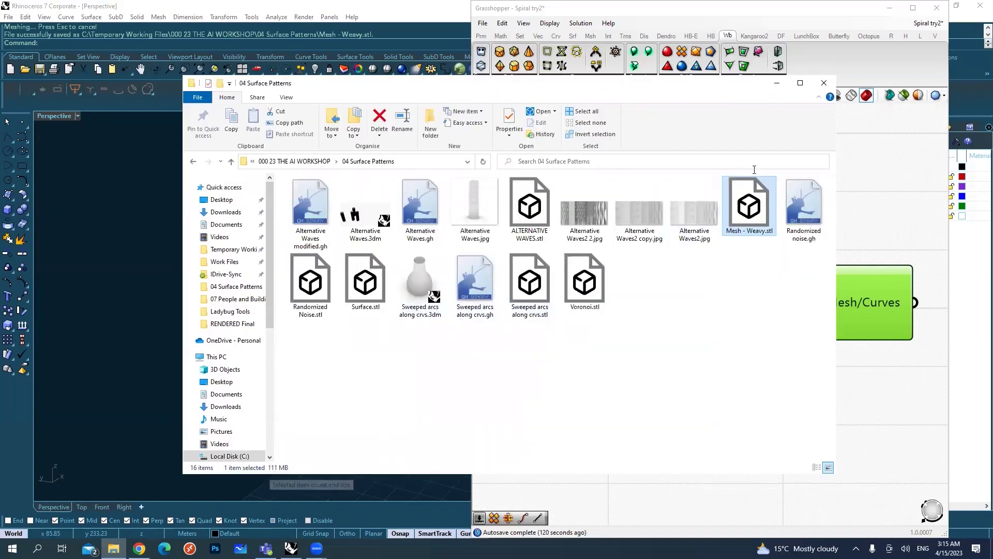